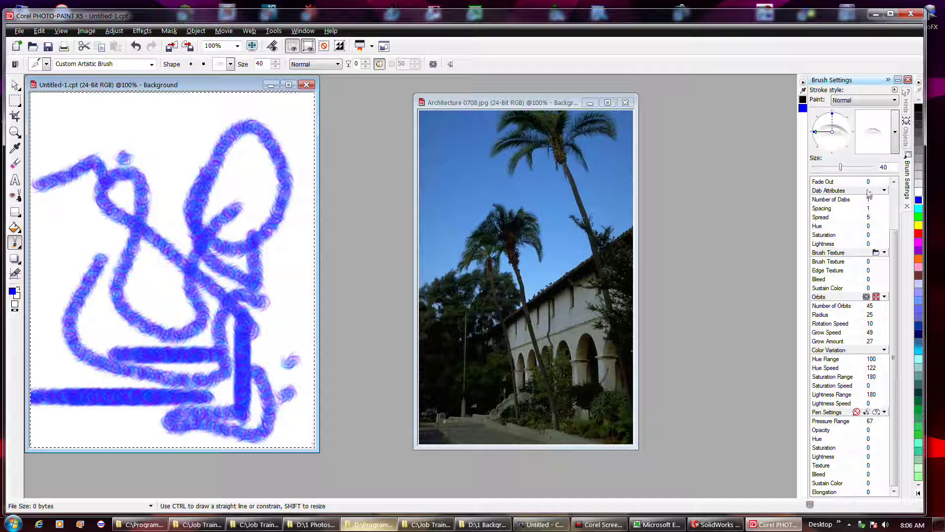
Step: Collapse the Brush Texture, Dab Attributes and Stroke Attributes groups in the brush settings
left_click(884, 253)
left_click(885, 227)
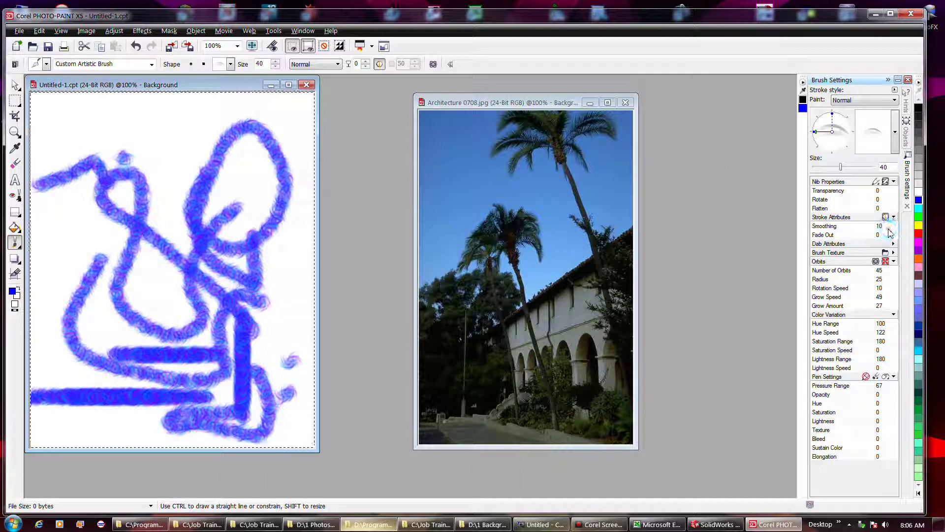
left_click(894, 218)
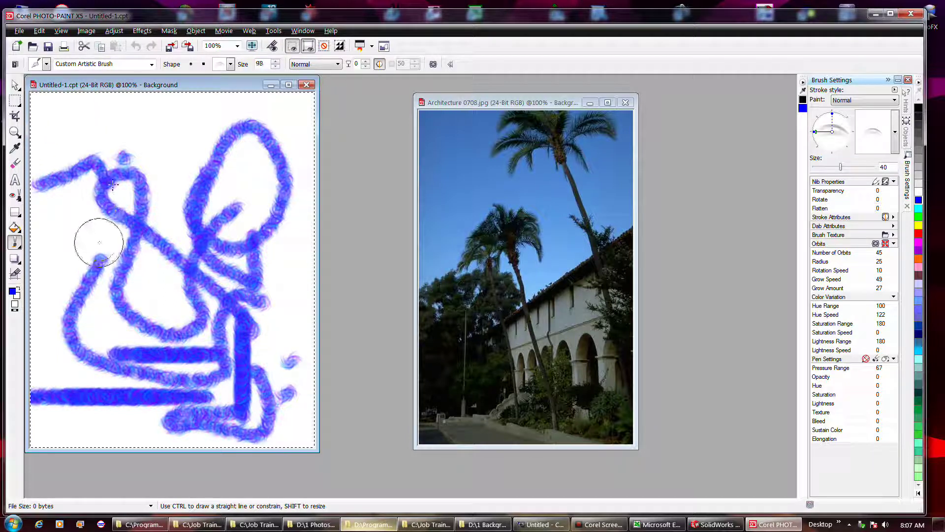
Step: Reduce the brush size to 27 and paint short test strokes over the blue scribbles
left_click_drag(106, 250, 100, 225)
left_click_drag(160, 176, 161, 177)
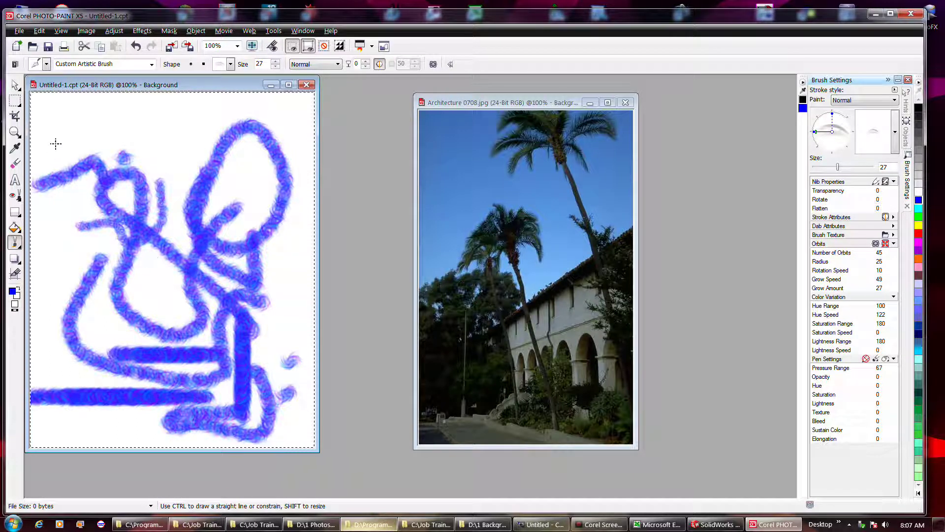
Step: Erase everything on the Untitled-1 canvas and remove its mask
double_click(16, 165)
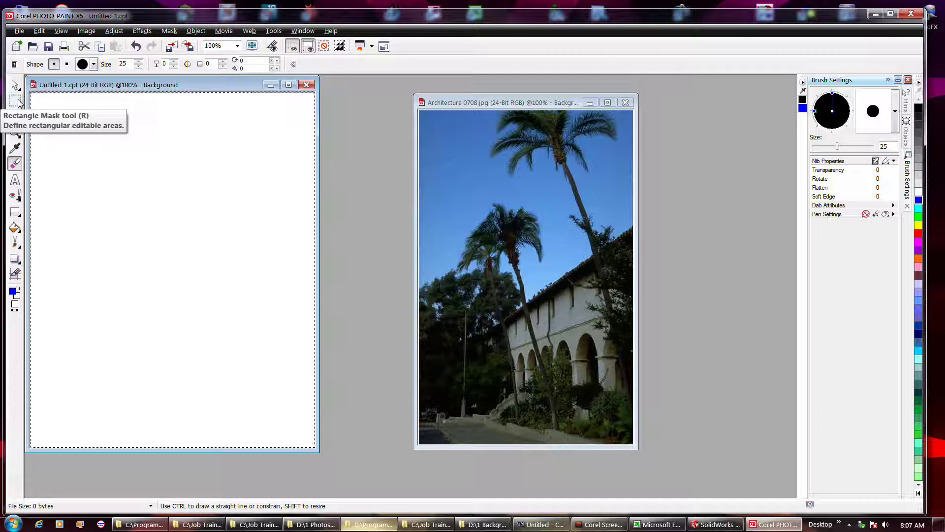
left_click(326, 47)
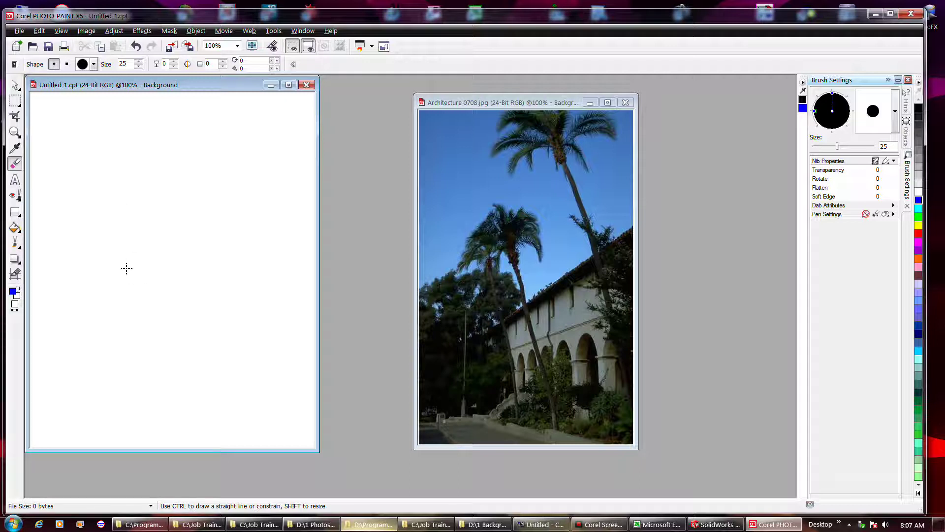
left_click(153, 507)
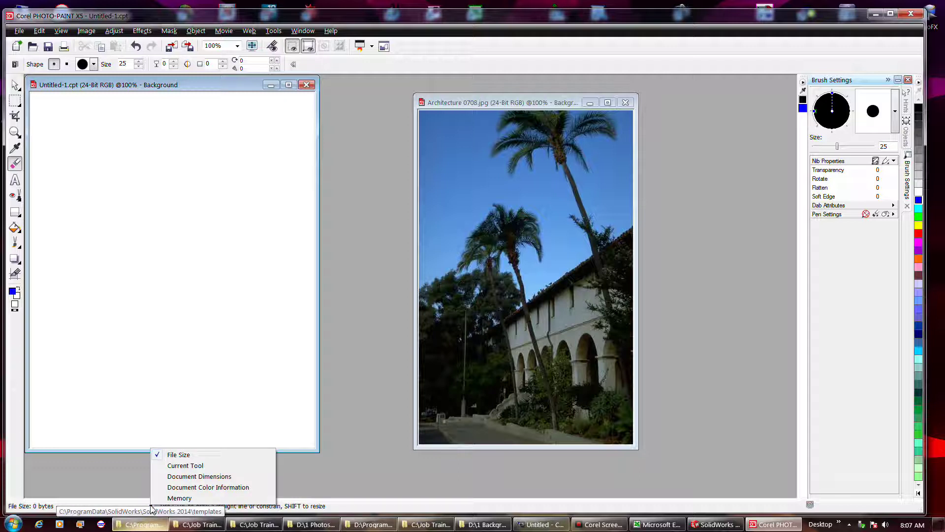
left_click(610, 528)
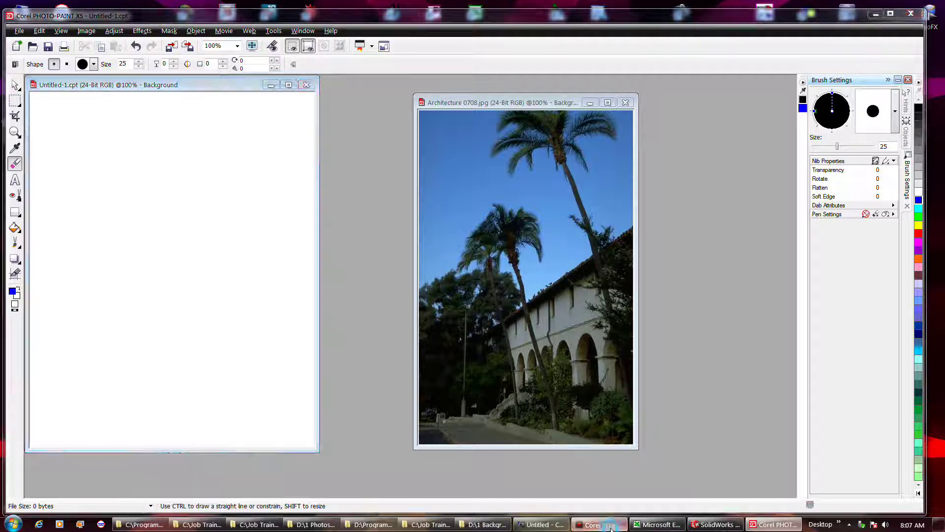
Step: Paint overlapping blue strokes with the custom artistic brush, setting transparency to 21, orbit radius to 112 and number of orbits to 9
left_click(15, 242)
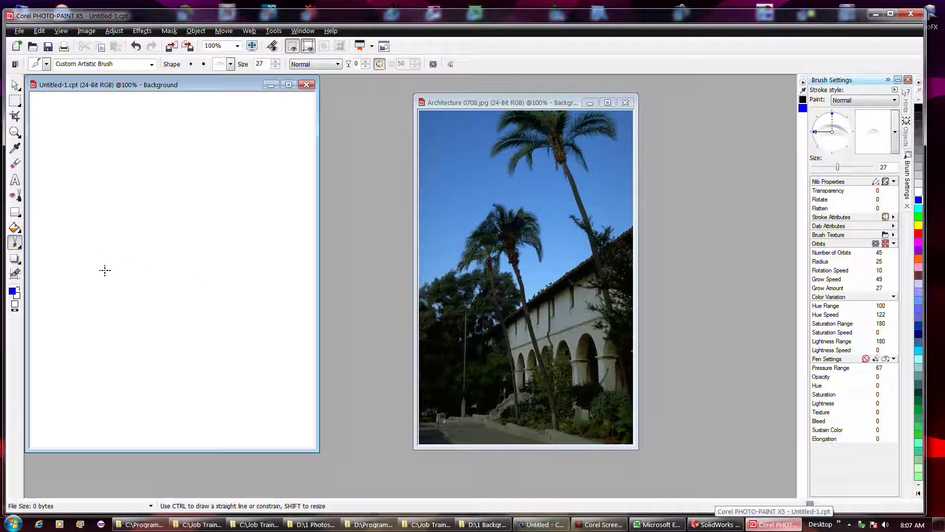
mouse_move(76, 266)
left_mouse_down()
mouse_move(113, 268)
mouse_move(132, 241)
mouse_move(231, 244)
mouse_move(200, 255)
mouse_move(226, 267)
mouse_move(259, 256)
left_mouse_up()
mouse_move(237, 165)
left_mouse_down()
mouse_move(228, 270)
mouse_move(210, 189)
mouse_move(196, 308)
mouse_move(198, 204)
mouse_move(169, 344)
left_mouse_up()
mouse_move(145, 185)
left_mouse_down()
mouse_move(194, 231)
mouse_move(159, 190)
mouse_move(198, 202)
mouse_move(138, 211)
left_mouse_up()
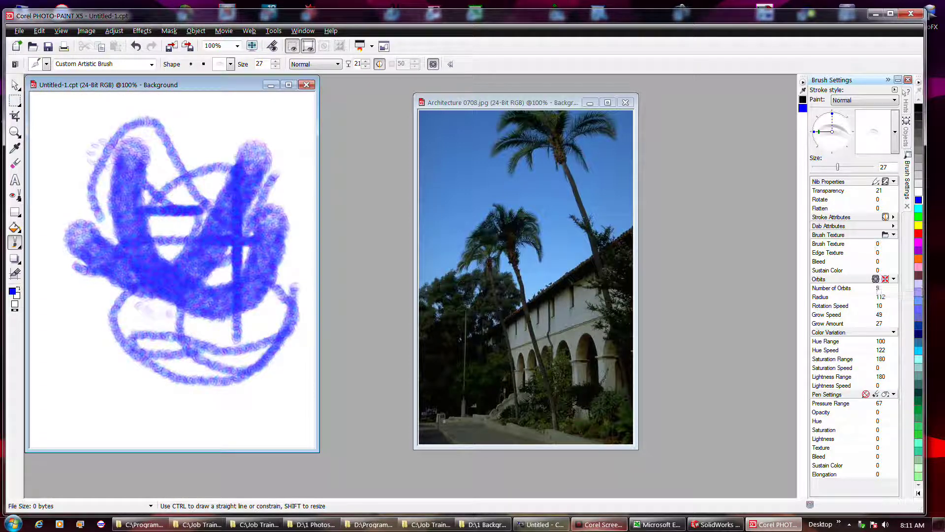
mouse_move(204, 128)
left_mouse_down()
mouse_move(201, 158)
mouse_move(225, 228)
left_mouse_up()
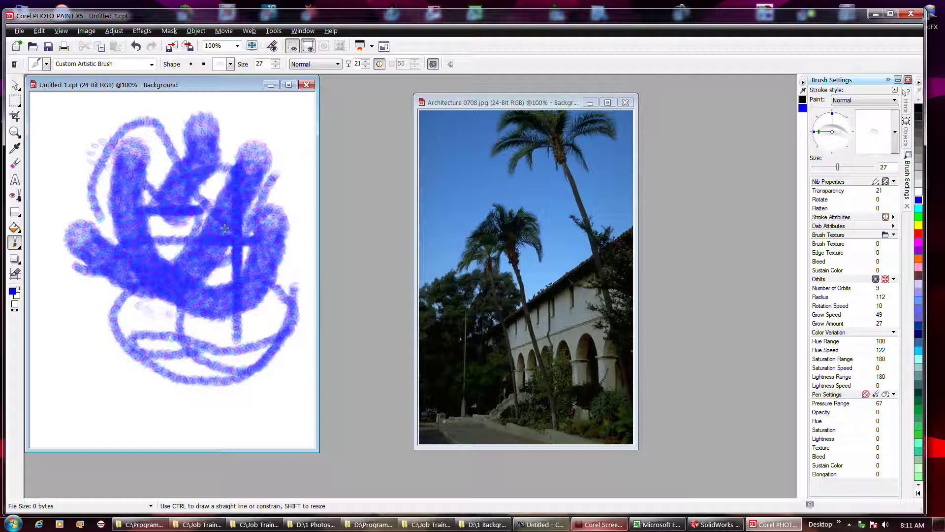
Step: Switch the orbits' center-point option and back, painting a broad test stroke in each state
left_click(885, 279)
mouse_move(276, 150)
left_mouse_down()
mouse_move(255, 249)
mouse_move(218, 303)
mouse_move(88, 355)
left_mouse_up()
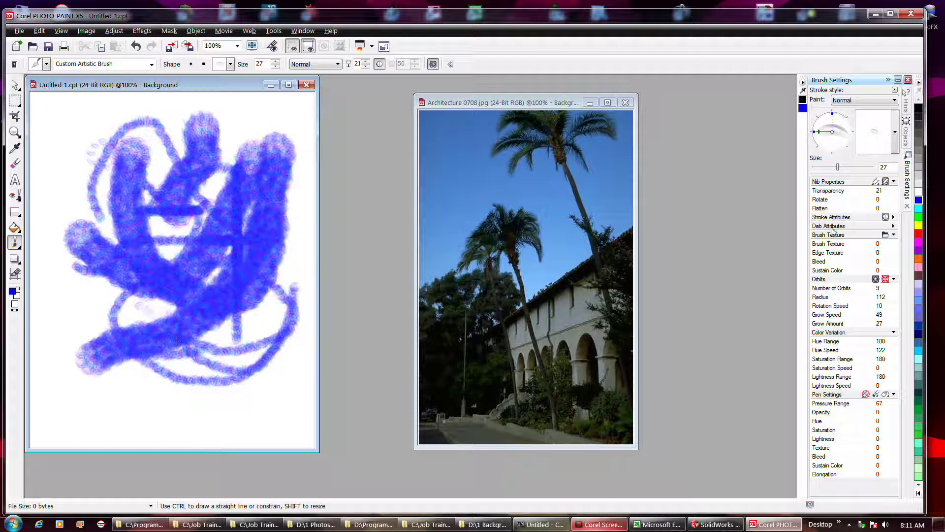
left_click(885, 279)
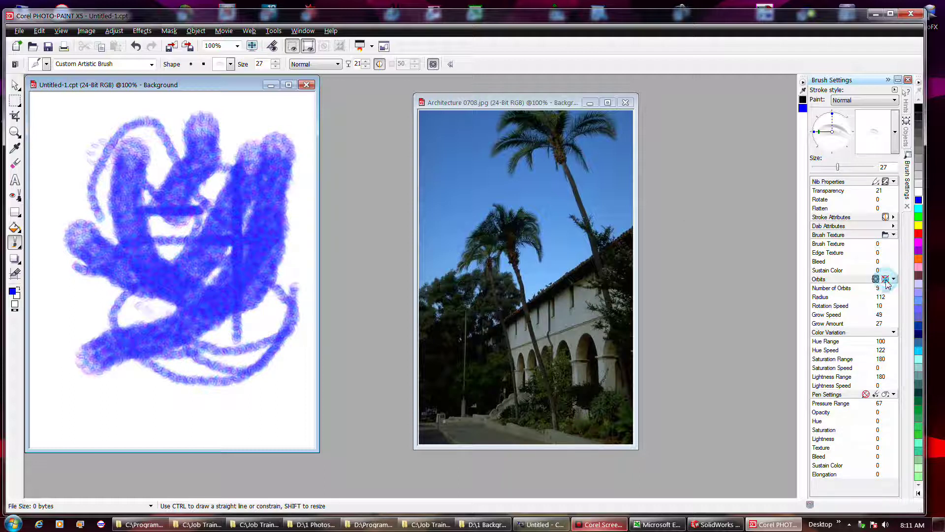
mouse_move(305, 236)
left_mouse_down()
mouse_move(292, 285)
mouse_move(221, 365)
left_mouse_up()
Step: Compare test strokes with orbits turned off and with the number of orbits set to 1
left_click(875, 279)
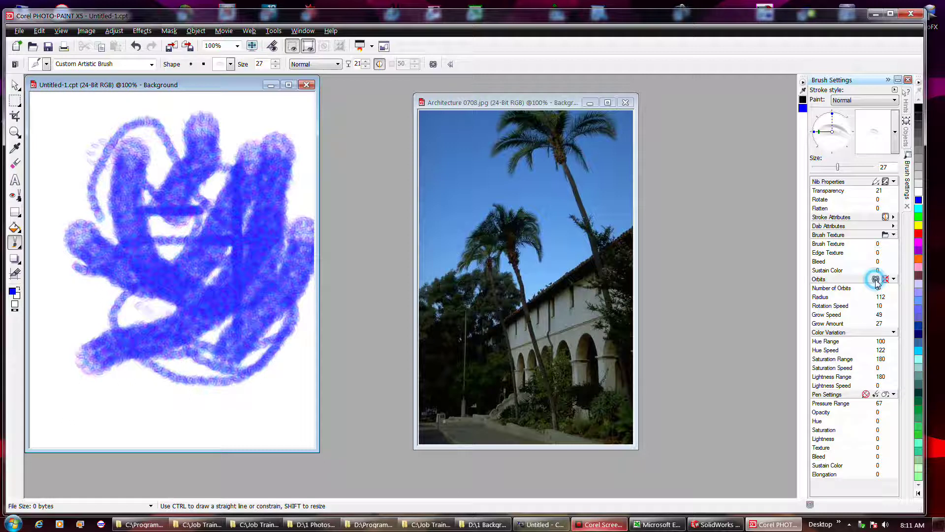
mouse_move(280, 262)
left_mouse_down()
mouse_move(274, 363)
mouse_move(217, 407)
mouse_move(179, 407)
left_mouse_up()
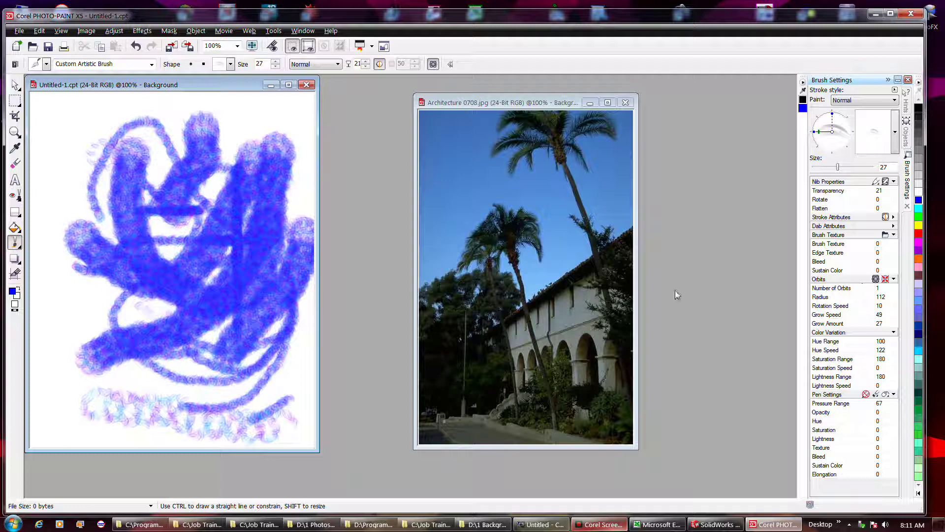
mouse_move(145, 132)
left_mouse_down()
mouse_move(81, 115)
mouse_move(51, 202)
mouse_move(46, 299)
mouse_move(138, 374)
left_mouse_up()
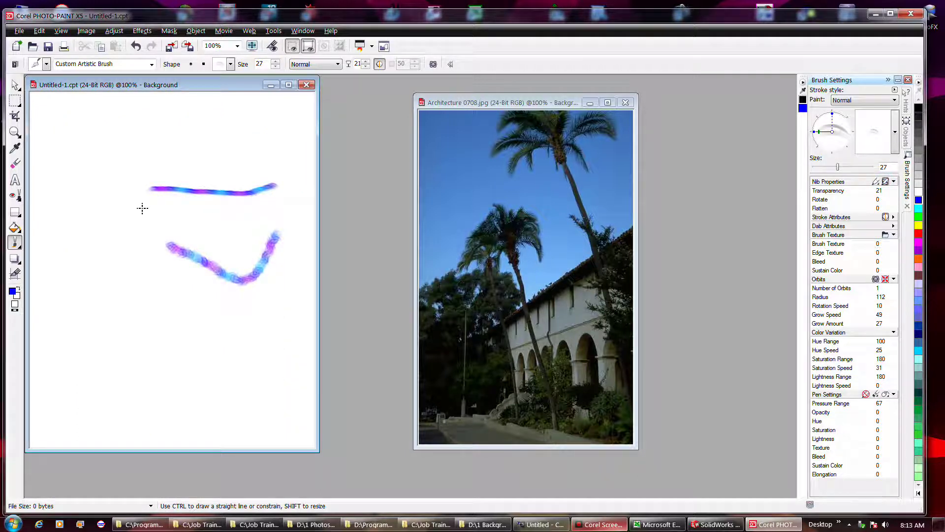
Step: Try a short horizontal stroke and broad strokes at brush size 393, undoing back to the V-shaped stroke
left_click_drag(127, 213, 211, 217)
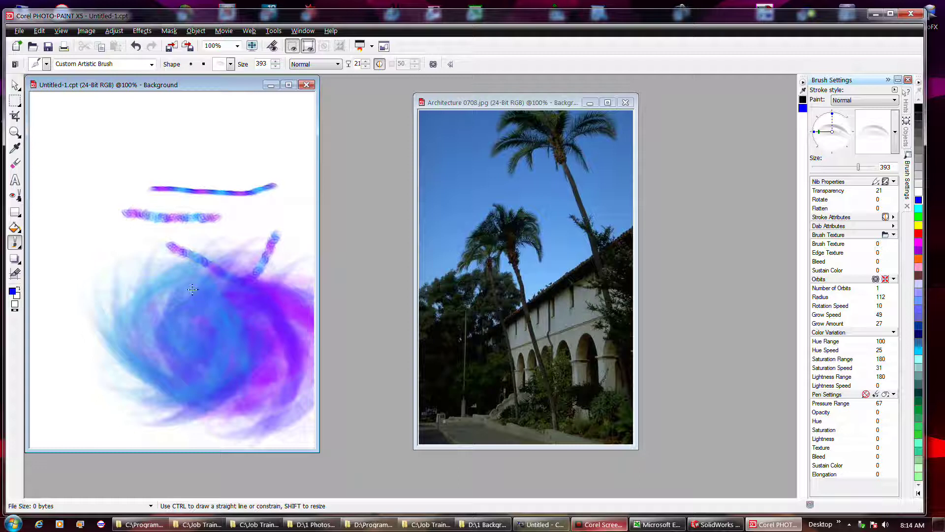
left_click_drag(192, 289, 162, 234)
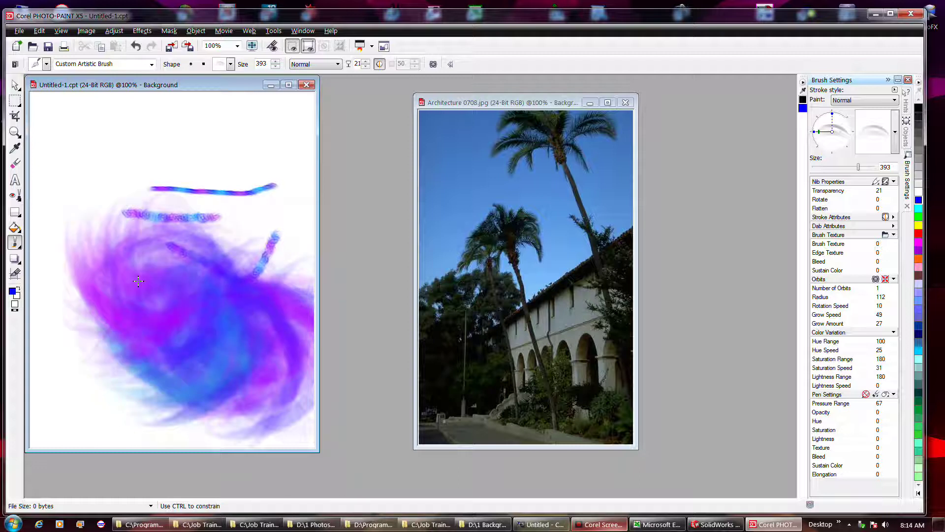
key("ctrl+z")
key("ctrl+z")
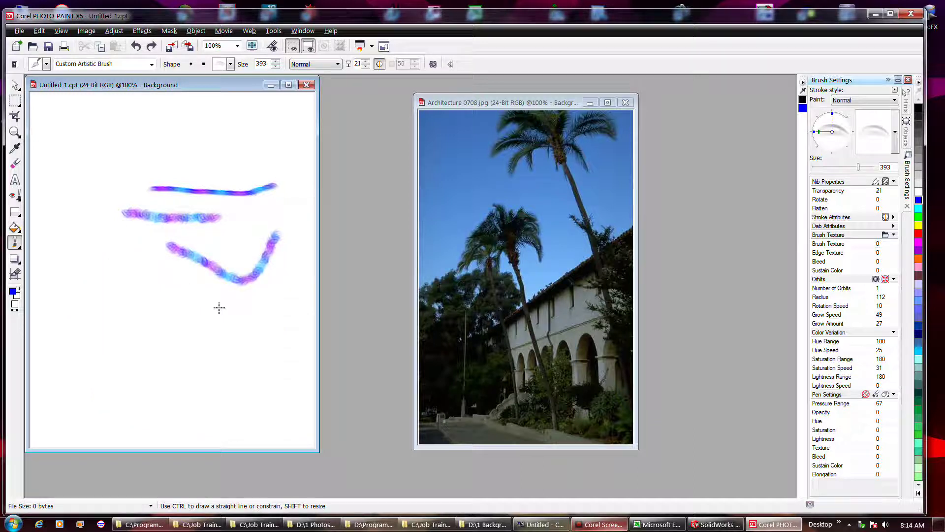
key("ctrl+z")
key("ctrl+z")
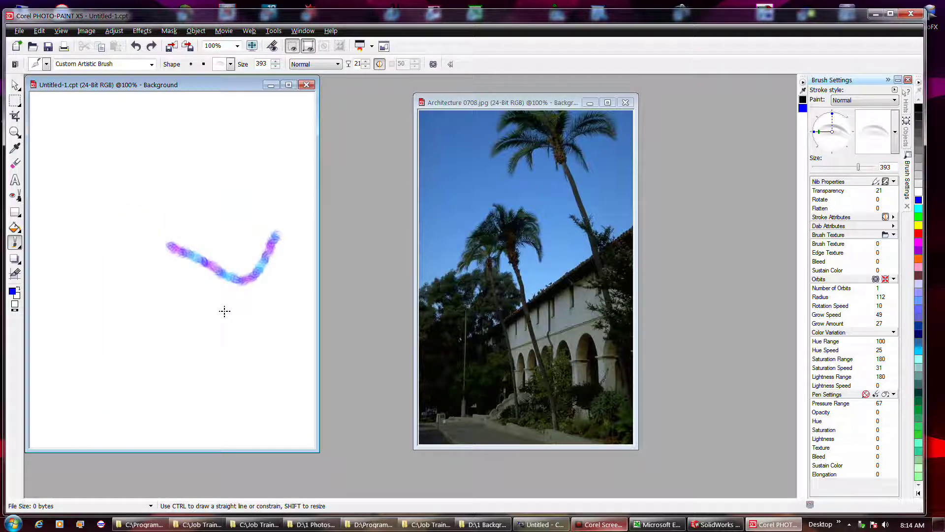
Step: Set the brush size to 167 and paint a short horizontal stroke below the V-shaped one, undoing the extra diagonal stroke
mouse_move(223, 311)
left_mouse_down()
mouse_move(232, 436)
mouse_move(233, 291)
left_mouse_up()
mouse_move(154, 314)
left_mouse_down()
mouse_move(126, 312)
mouse_move(234, 320)
left_mouse_up()
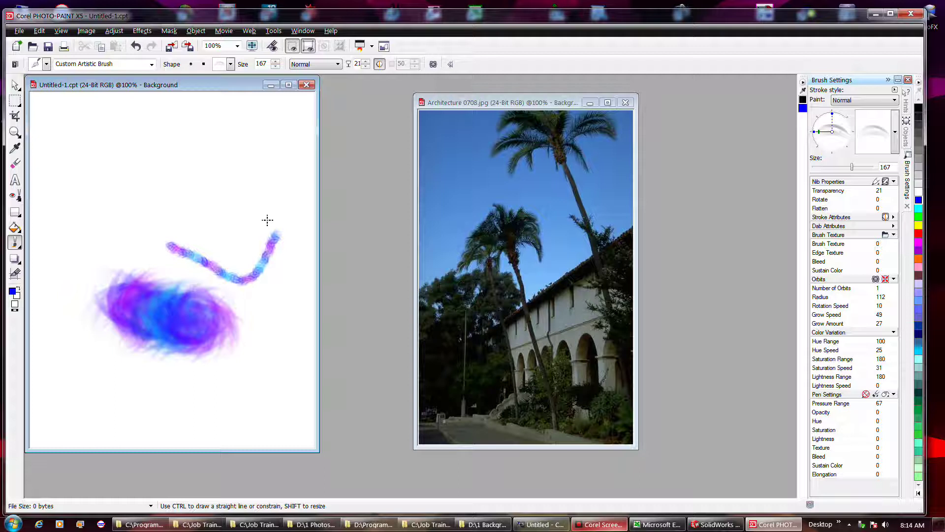
left_click_drag(267, 331, 194, 366)
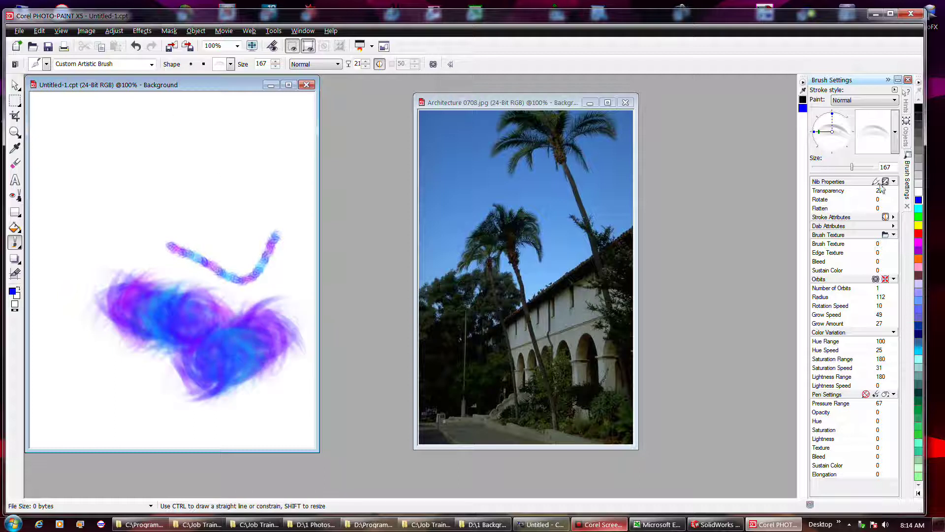
key("ctrl+z")
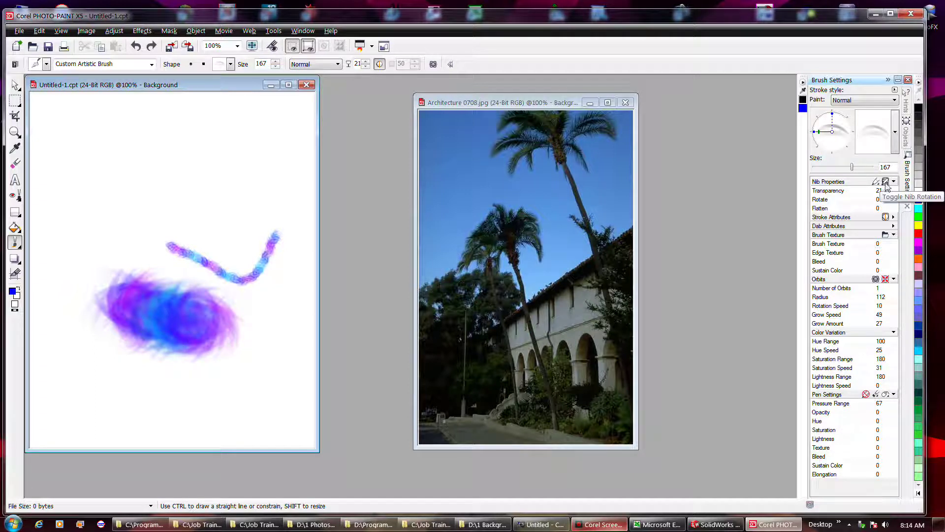
Step: Try a stroke with nib rotation off and another with the soft round 50 nib, and undo both
mouse_move(144, 171)
left_mouse_down()
mouse_move(263, 175)
mouse_move(281, 167)
mouse_move(268, 143)
left_mouse_up()
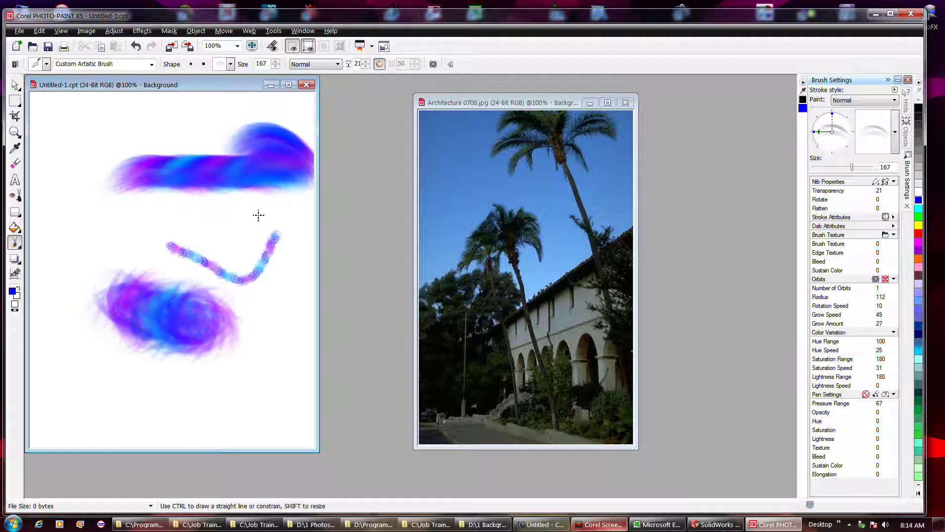
left_click(230, 64)
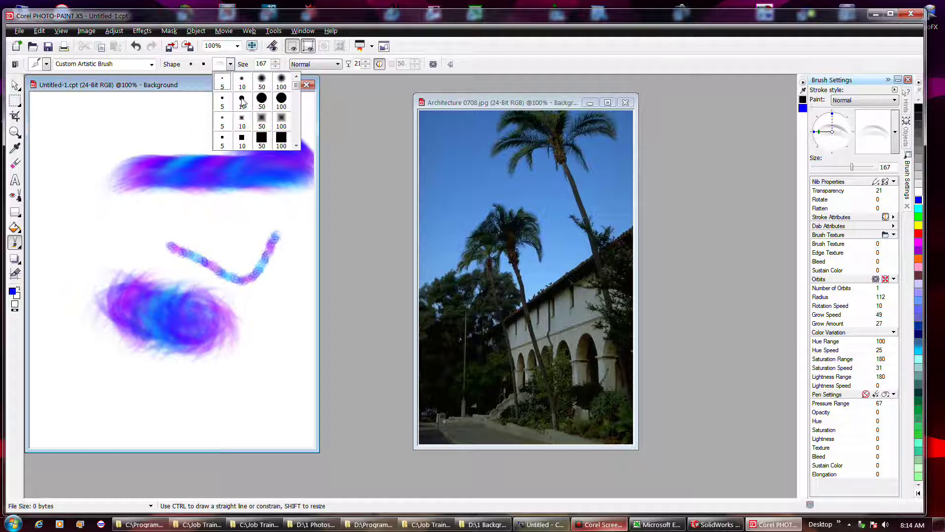
left_click(261, 85)
left_click_drag(129, 231, 196, 228)
key("ctrl+z")
key("ctrl+z")
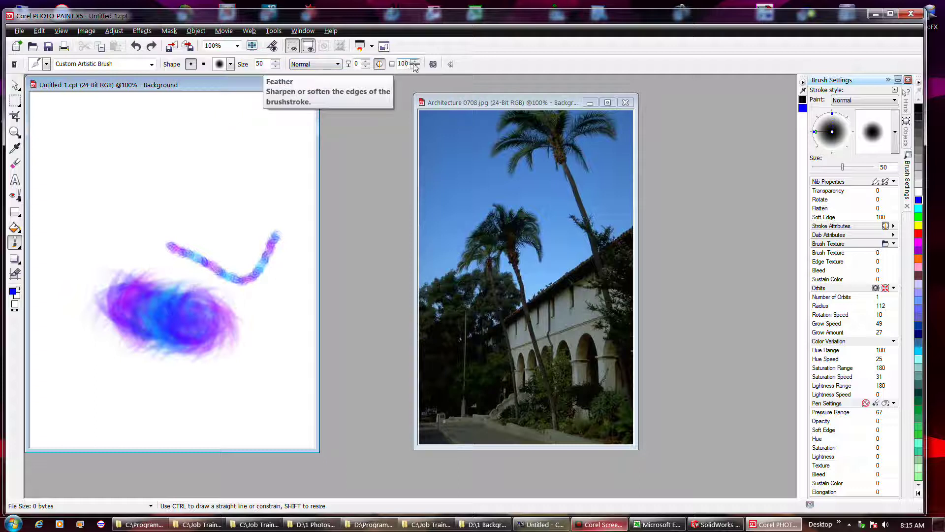
Step: Try strokes with the feather set to 74 and to 8, and undo both
left_click_drag(415, 64, 417, 78)
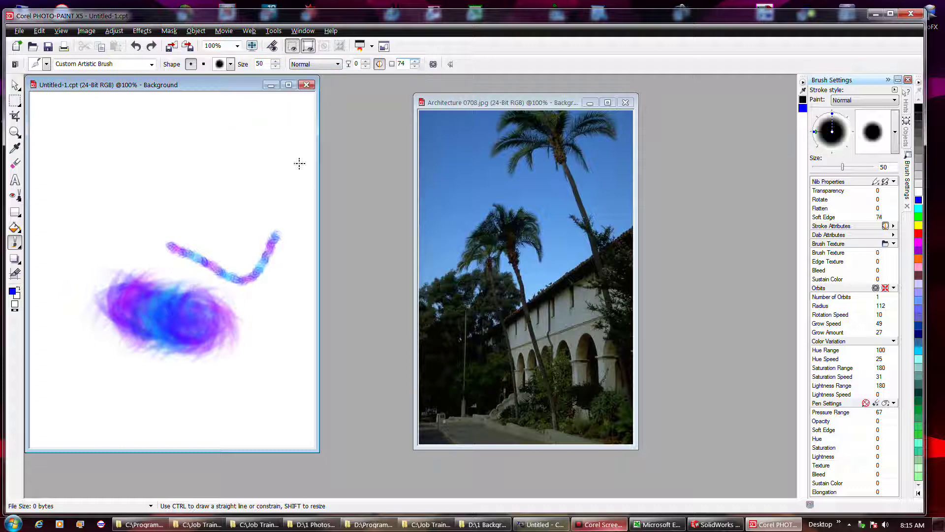
mouse_move(151, 200)
left_mouse_down()
mouse_move(240, 183)
mouse_move(255, 149)
mouse_move(250, 138)
mouse_move(215, 142)
mouse_move(132, 159)
left_mouse_up()
left_click_drag(415, 64, 409, 98)
left_click_drag(71, 225, 153, 232)
key("ctrl+z")
key("ctrl+z")
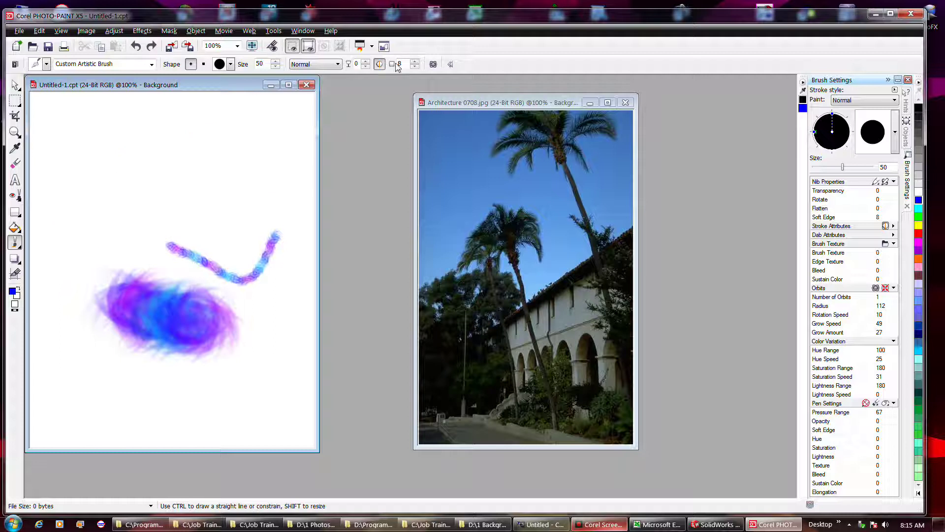
Step: Set the feather to 100, try a horizontal stroke across the upper canvas, and undo it
left_click_drag(415, 65, 420, 7)
mouse_move(160, 174)
left_mouse_down()
mouse_move(231, 180)
mouse_move(262, 167)
left_mouse_up()
key("ctrl+z")
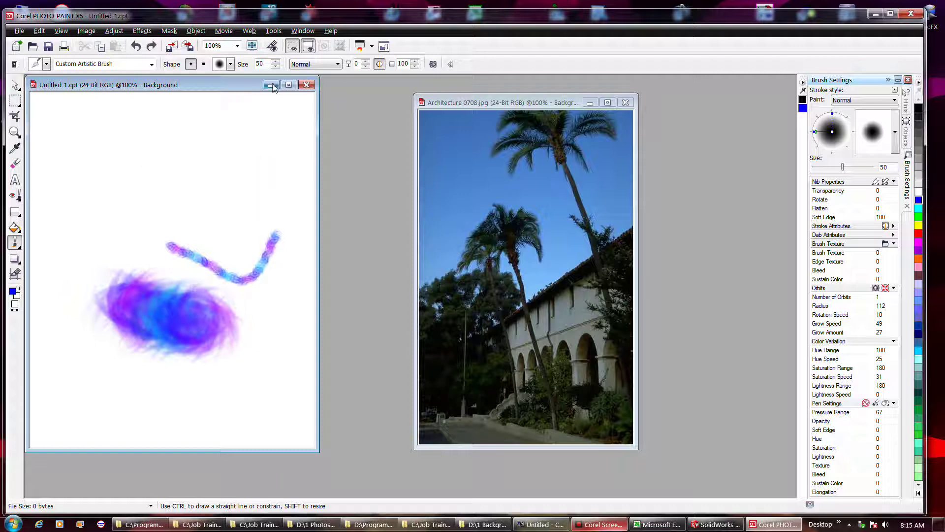
Step: Choose the soft round 100 nib, try a curved stroke across the upper canvas, and undo it
left_click(230, 64)
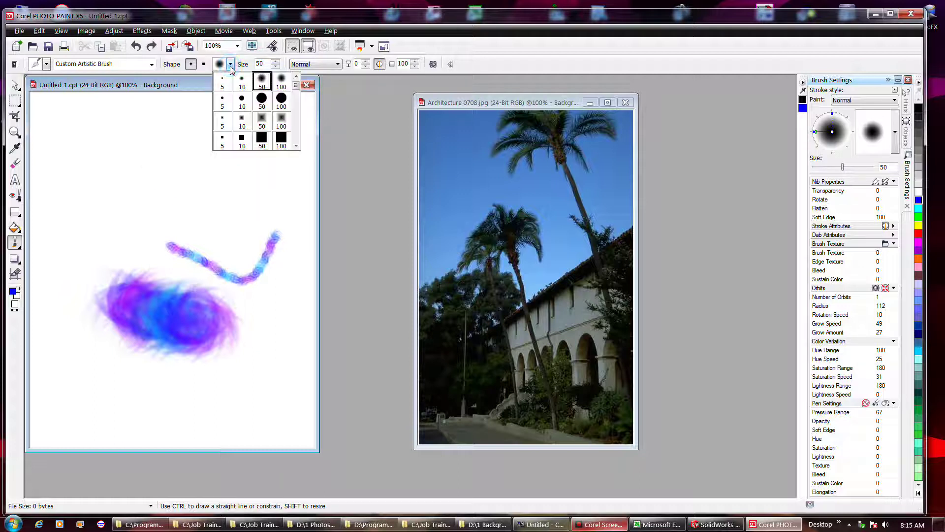
left_click(280, 82)
mouse_move(152, 179)
left_mouse_down()
mouse_move(244, 178)
mouse_move(285, 150)
left_mouse_up()
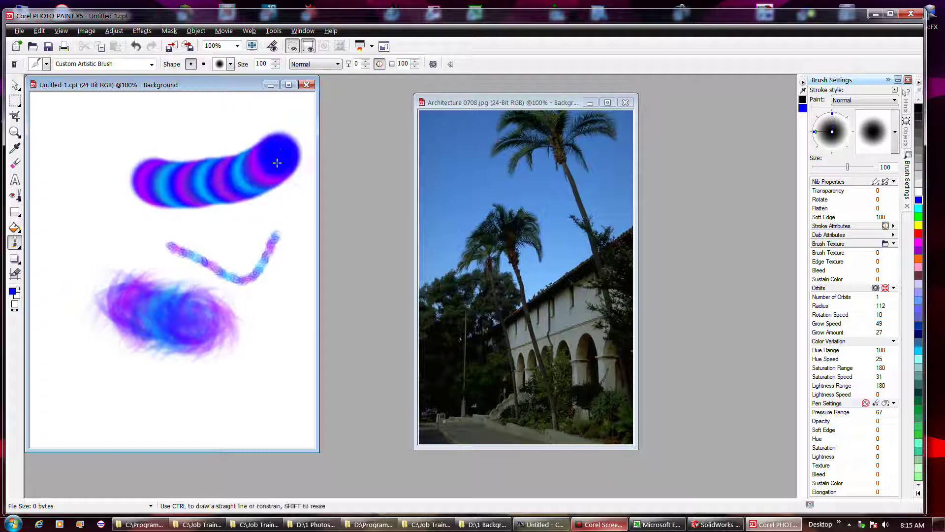
key("ctrl+z")
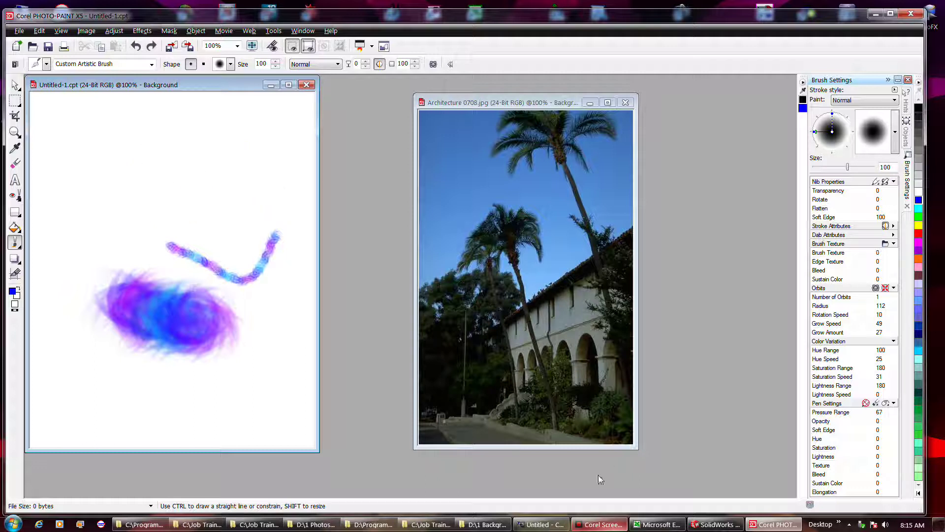
Step: Set the color variation speeds to hue 8, saturation 11 and lightness 8, try broad strokes, and undo them
key("ctrl+shift+z")
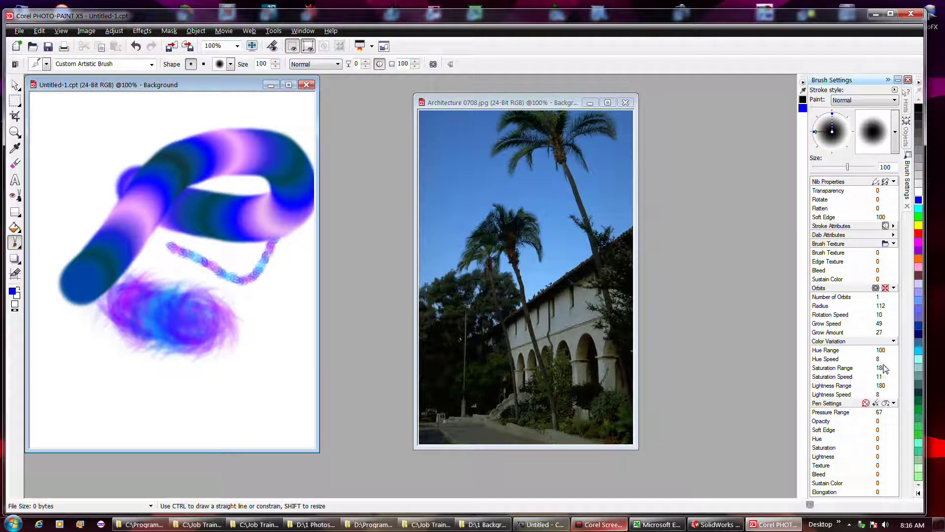
left_click_drag(258, 302, 172, 253)
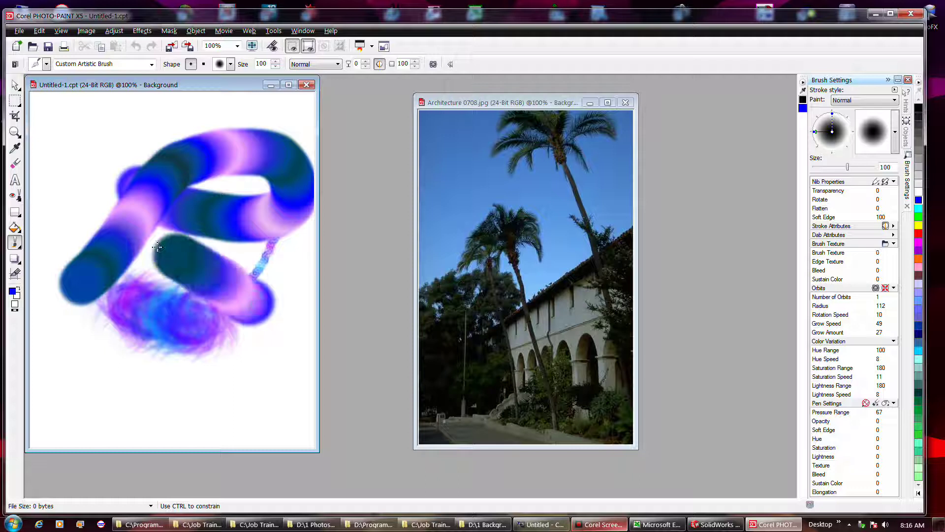
key("ctrl+z")
key("ctrl+z")
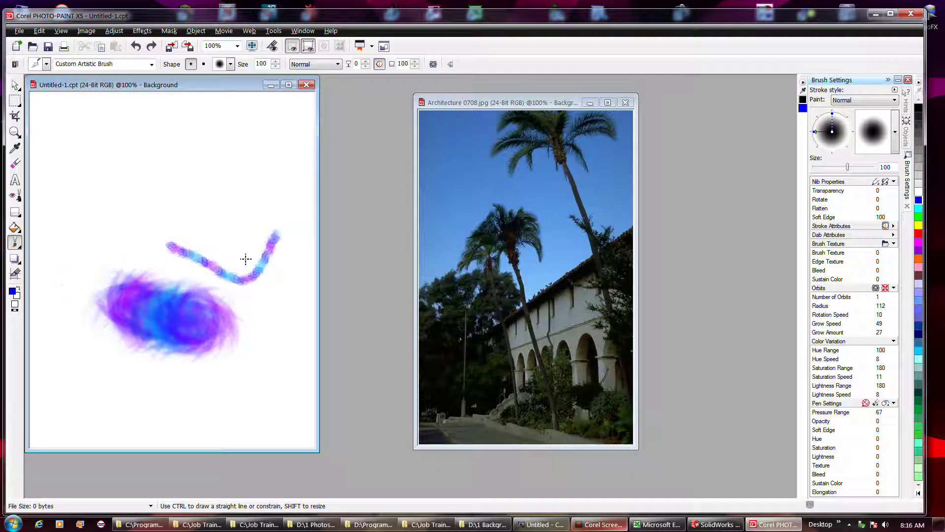
Step: Set the hue speed to 2 and paint a broad diagonal stroke across the upper canvas
left_click(881, 359)
type("2")
mouse_move(100, 163)
left_mouse_down()
mouse_move(171, 199)
mouse_move(281, 222)
left_mouse_up()
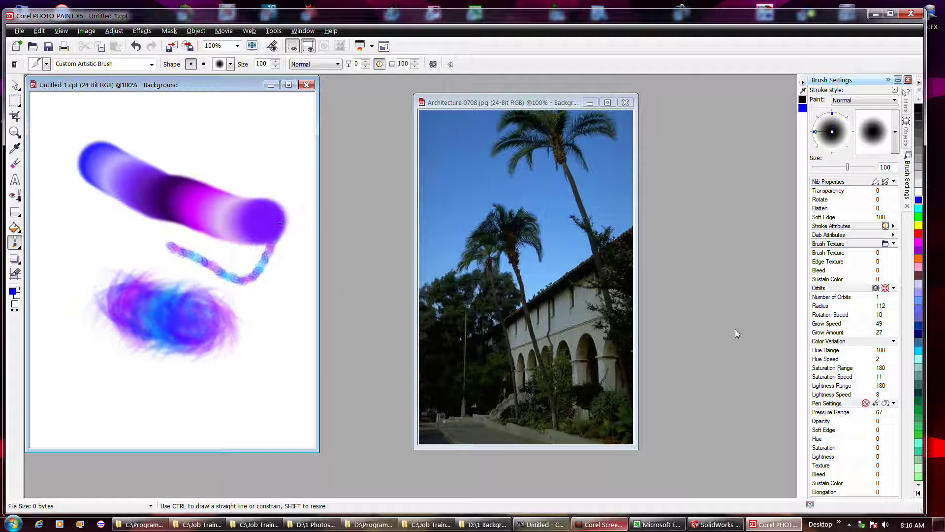
Step: Set the saturation speed to 3, try a broad diagonal stroke across the middle, and undo the broad strokes
left_click(881, 377)
type("3")
left_click_drag(235, 309, 103, 229)
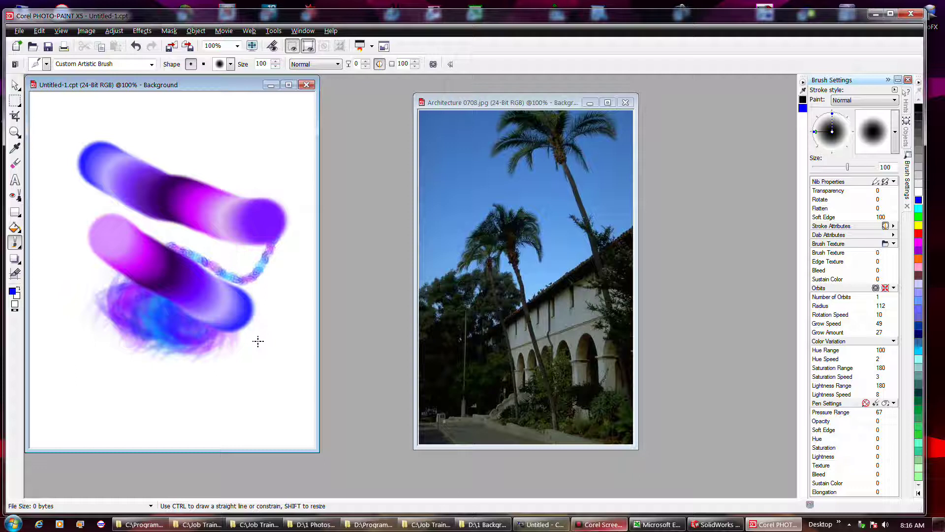
key("ctrl+z")
key("ctrl+z")
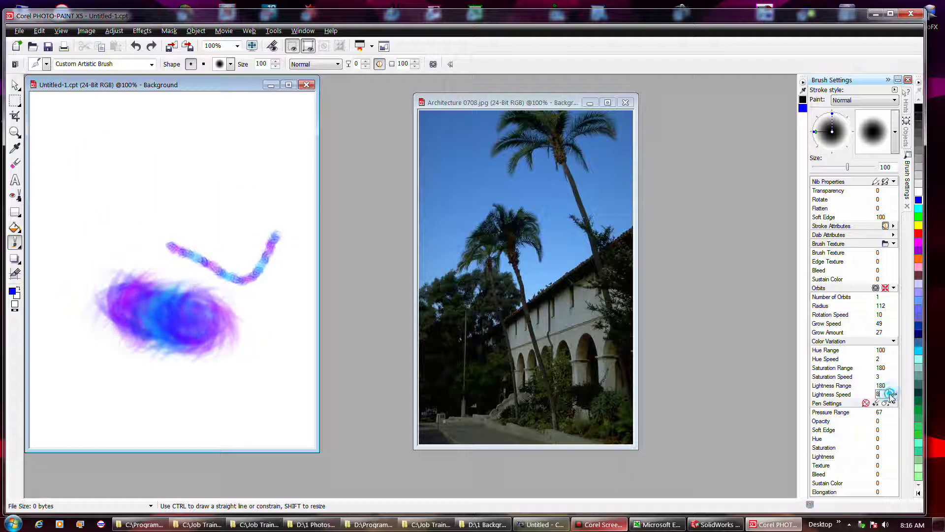
Step: Set the lightness speed to 1, try a long looping stroke around the canvas, and undo it
left_click(890, 393)
left_click(888, 388)
left_click(886, 393)
type("1")
mouse_move(154, 170)
left_mouse_down()
mouse_move(257, 228)
mouse_move(296, 283)
mouse_move(261, 355)
mouse_move(187, 366)
mouse_move(86, 293)
mouse_move(77, 187)
mouse_move(137, 139)
mouse_move(252, 138)
left_mouse_up()
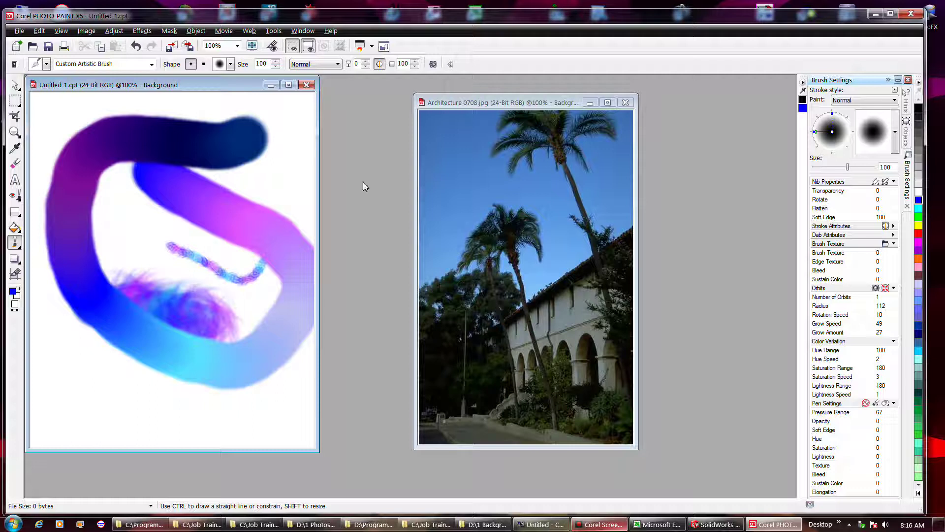
key("ctrl+z")
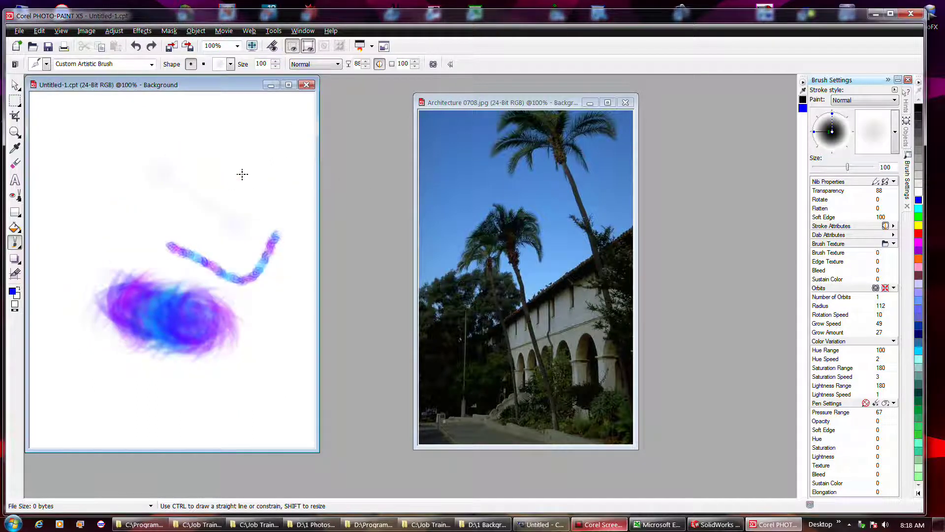
Step: Set the brush transparency to 92 and try a faint stroke down the canvas
left_click(365, 67)
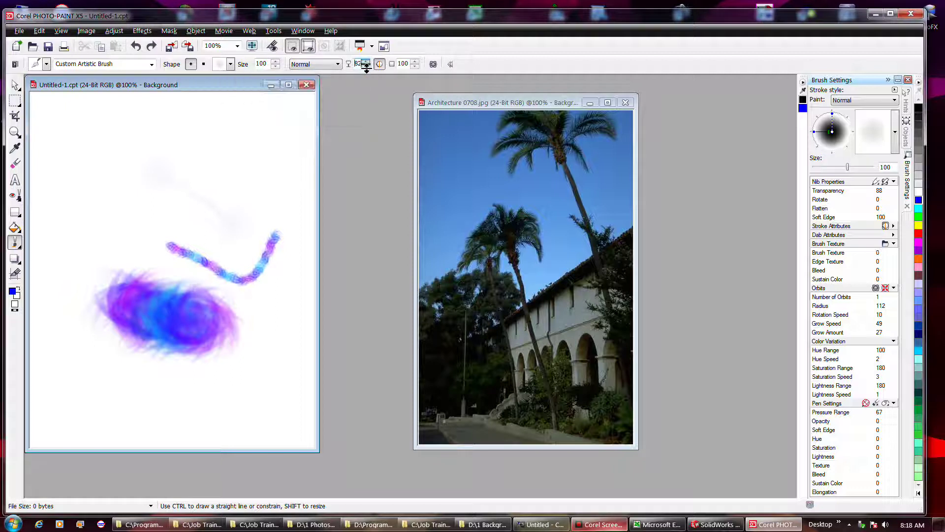
left_click(366, 62)
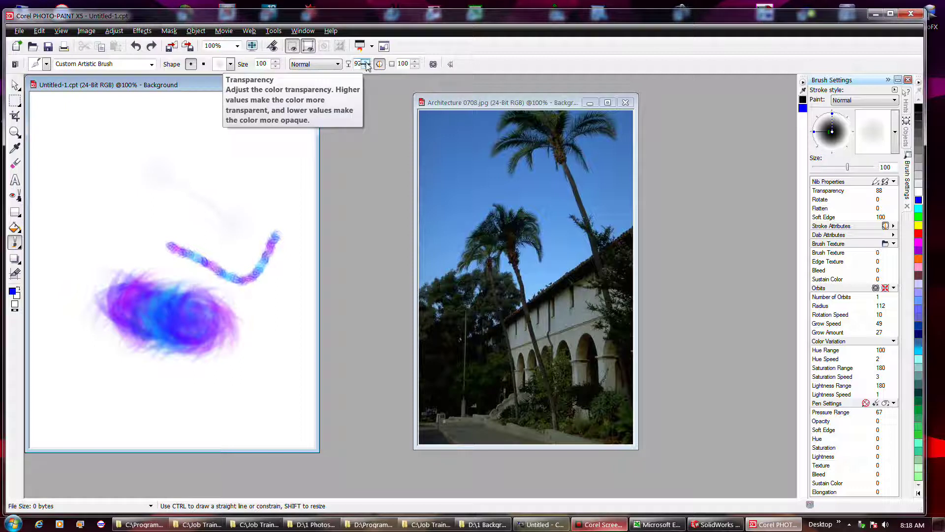
mouse_move(126, 165)
left_mouse_down()
mouse_move(205, 220)
mouse_move(261, 238)
mouse_move(279, 274)
mouse_move(251, 335)
left_mouse_up()
Step: Raise the brush transparency to 97, try faint strokes on the upper canvas, and undo them
left_click(367, 62)
left_click(367, 62)
left_click(367, 62)
left_click(366, 62)
left_click(367, 62)
mouse_move(181, 130)
left_mouse_down()
mouse_move(189, 210)
mouse_move(148, 268)
mouse_move(104, 303)
mouse_move(39, 231)
mouse_move(248, 187)
mouse_move(120, 217)
mouse_move(105, 192)
left_mouse_up()
key("ctrl+z")
key("ctrl+z")
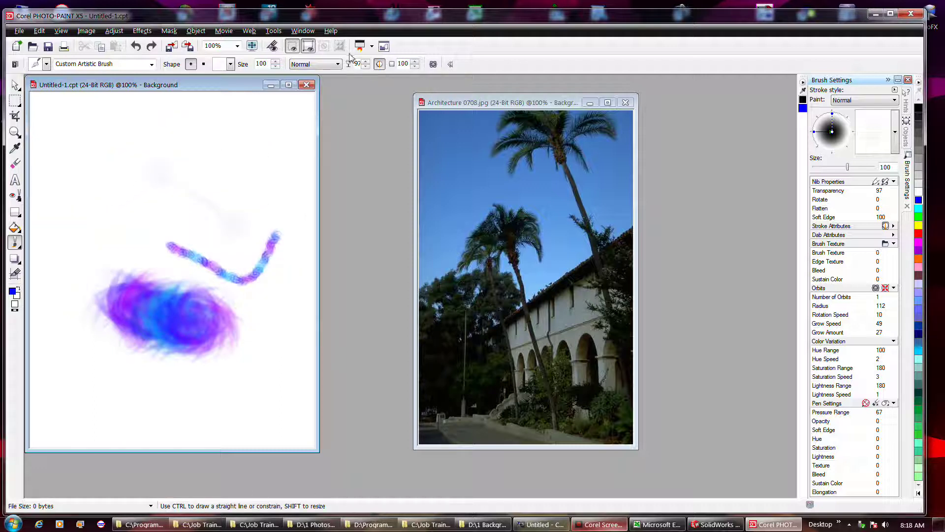
mouse_move(130, 178)
left_mouse_down()
mouse_move(234, 192)
mouse_move(293, 226)
mouse_move(264, 274)
mouse_move(72, 240)
left_mouse_up()
key("ctrl+z")
Step: Set the pen's Soft Edge to 31 and paint a looping stroke on the upper canvas
left_click(881, 430)
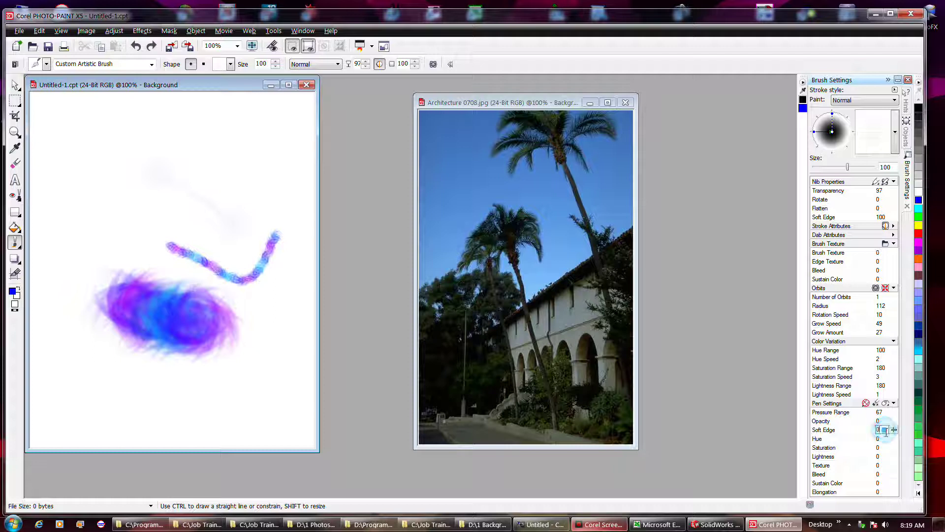
left_click(894, 430)
left_click_drag(894, 438, 901, 439)
left_click(228, 198)
mouse_move(113, 157)
left_mouse_down()
mouse_move(175, 186)
mouse_move(223, 175)
mouse_move(232, 158)
mouse_move(201, 149)
mouse_move(168, 228)
mouse_move(103, 230)
mouse_move(94, 197)
mouse_move(241, 236)
mouse_move(268, 200)
mouse_move(264, 174)
left_mouse_up()
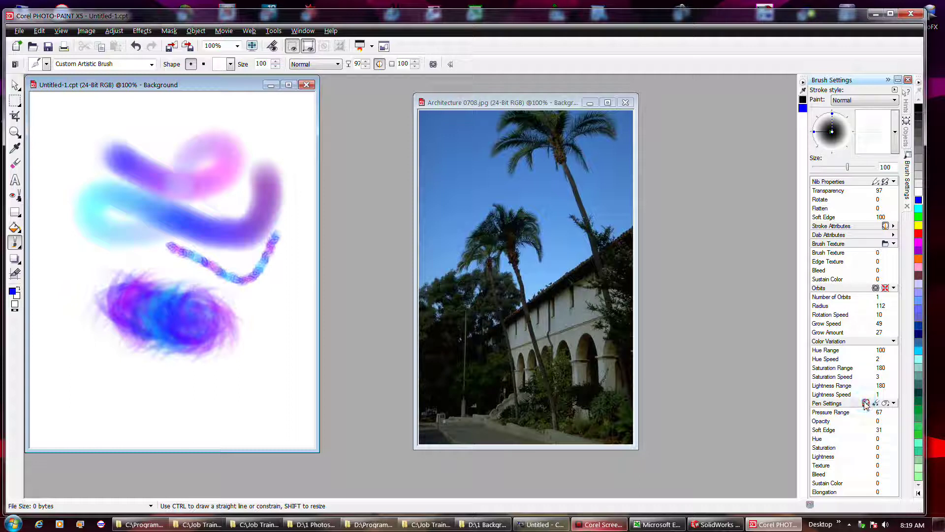
Step: Try curved strokes with the pen settings disabled and enabled again, and undo all the test strokes
mouse_move(128, 251)
left_mouse_down()
mouse_move(93, 238)
mouse_move(200, 261)
mouse_move(215, 207)
mouse_move(206, 221)
left_mouse_up()
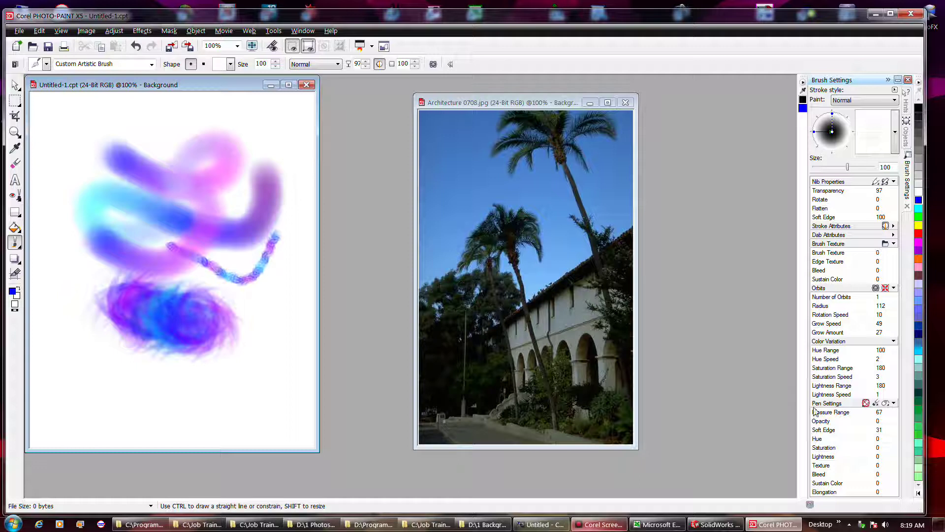
left_click(865, 404)
mouse_move(73, 159)
left_mouse_down()
mouse_move(198, 234)
mouse_move(251, 199)
mouse_move(249, 147)
left_mouse_up()
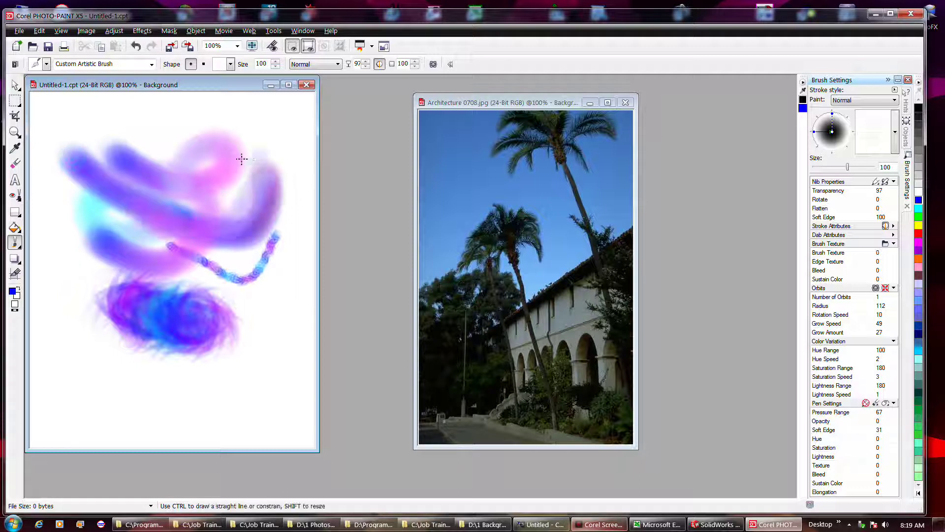
key("ctrl+z")
key("ctrl+z")
key("ctrl+z")
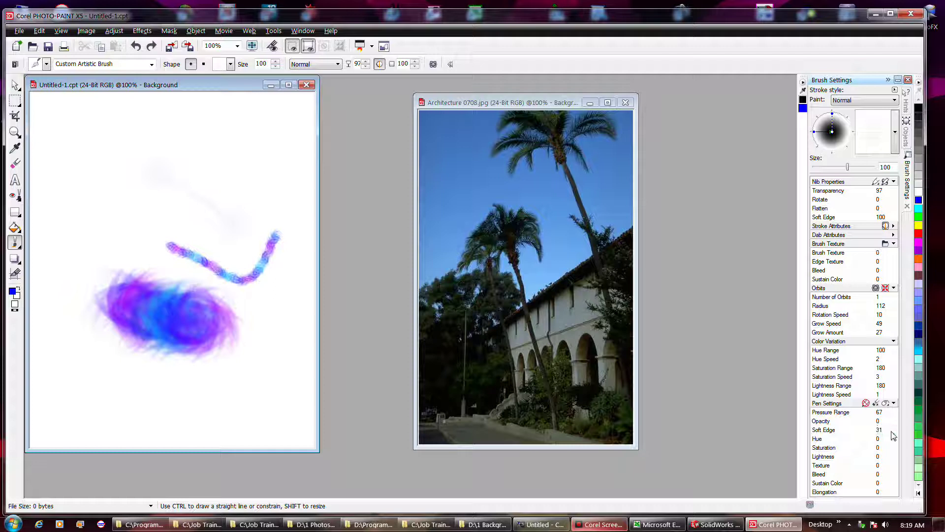
Step: Set the pen's Soft Edge to 100, try a long looping stroke over the canvas, and undo it
left_click_drag(894, 430, 916, 438)
mouse_move(225, 186)
left_mouse_down()
mouse_move(264, 241)
mouse_move(263, 274)
mouse_move(209, 271)
mouse_move(91, 193)
mouse_move(76, 211)
mouse_move(108, 250)
mouse_move(177, 286)
mouse_move(233, 351)
mouse_move(230, 390)
mouse_move(145, 394)
mouse_move(110, 341)
mouse_move(164, 272)
mouse_move(183, 207)
mouse_move(168, 143)
left_mouse_up()
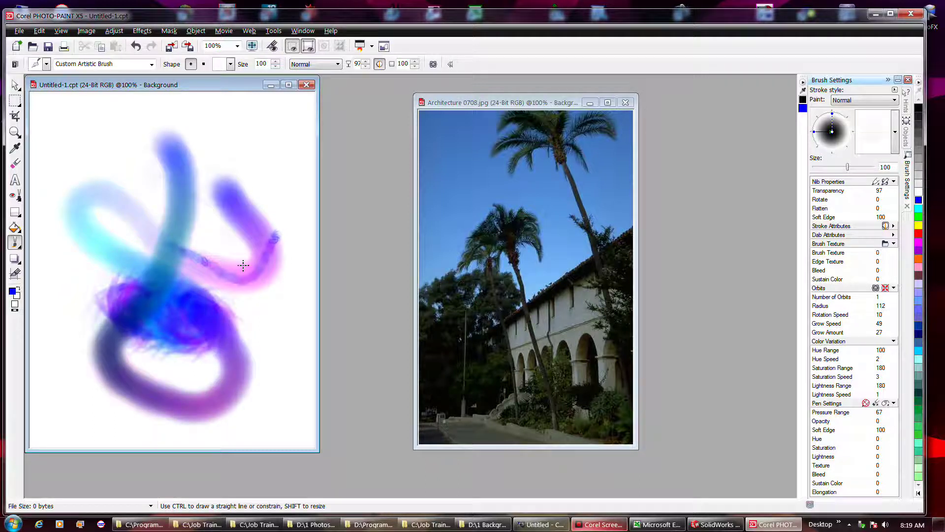
key("ctrl+z")
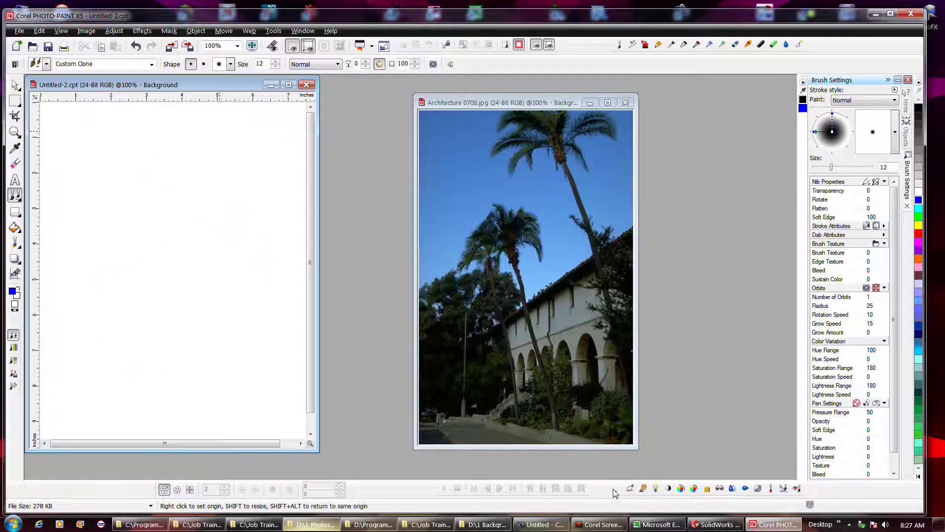
Step: Unlock the toolbars, shift the Mask/Object toolbar slightly away from the Standard toolbar, and lock them again
right_click(614, 490)
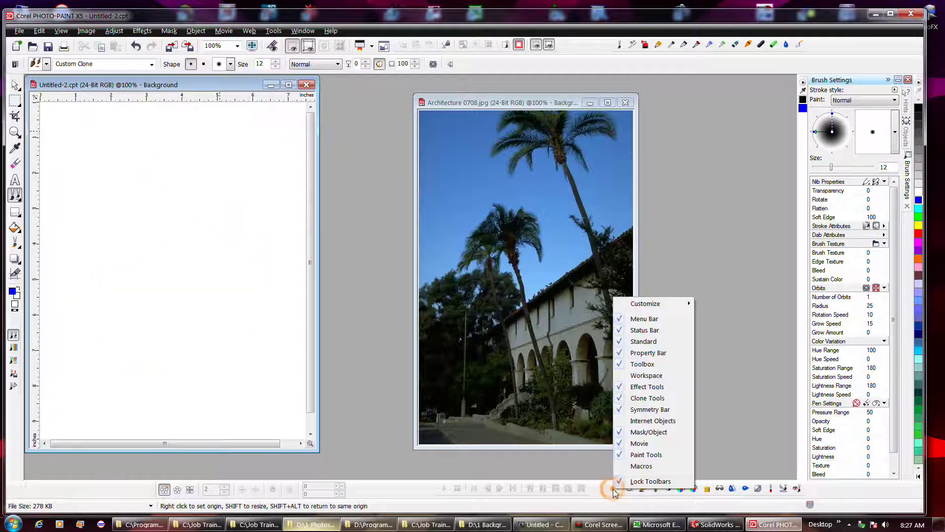
left_click(637, 482)
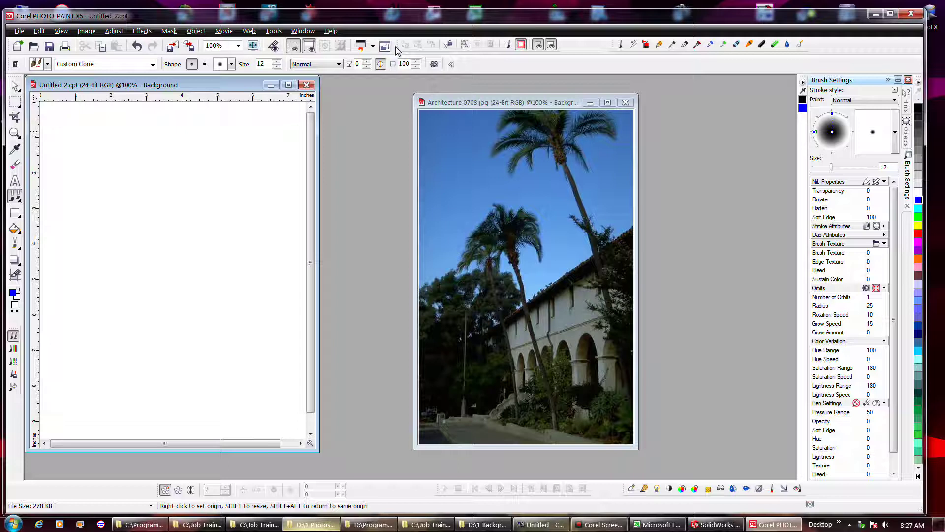
left_click_drag(397, 47, 417, 45)
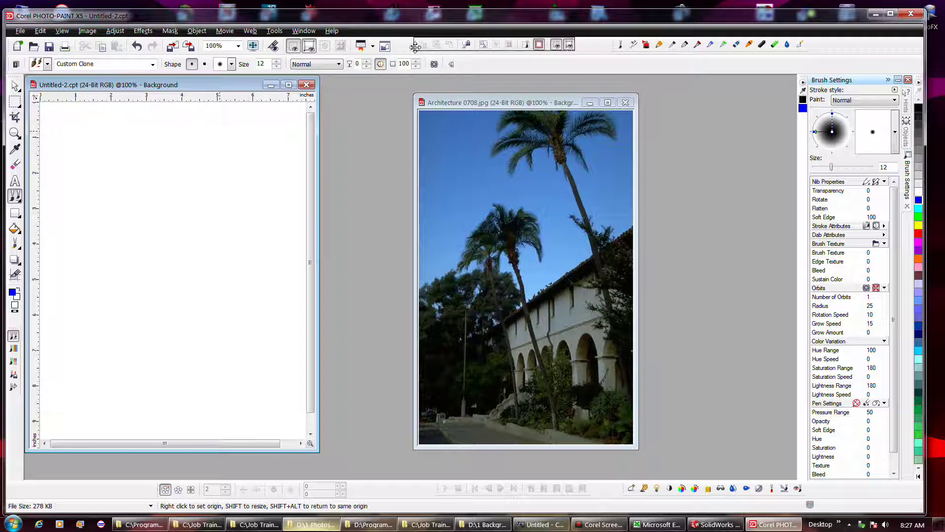
right_click(590, 52)
left_click(625, 235)
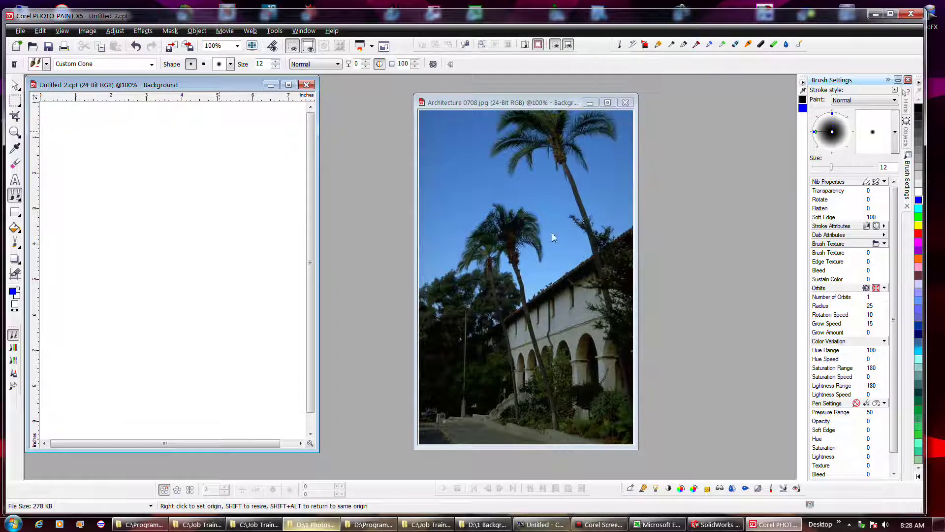
Step: Choose the Medium Point brush, try a short stroke on the blank canvas, and undo it
left_click(671, 45)
mouse_move(130, 195)
left_mouse_down()
mouse_move(211, 200)
mouse_move(175, 219)
left_mouse_up()
key("ctrl+z")
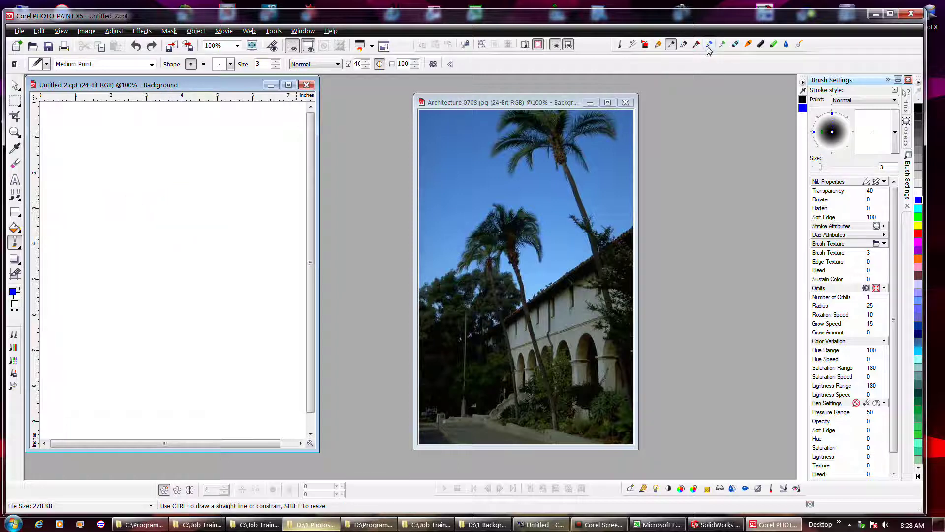
Step: Try a Sidewalk Chalk stroke and a Colored Pencil stroke on the canvas, undoing each one
left_click(735, 45)
mouse_move(101, 202)
left_mouse_down()
mouse_move(147, 225)
mouse_move(201, 228)
mouse_move(214, 176)
mouse_move(143, 232)
left_mouse_up()
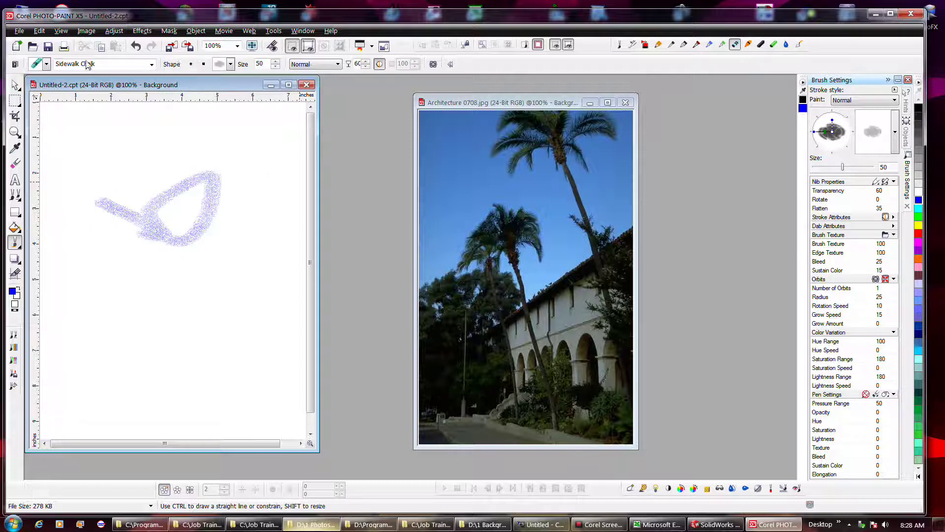
left_click(658, 45)
key("ctrl+z")
mouse_move(184, 230)
left_mouse_down()
mouse_move(226, 236)
mouse_move(247, 205)
left_mouse_up()
key("ctrl+z")
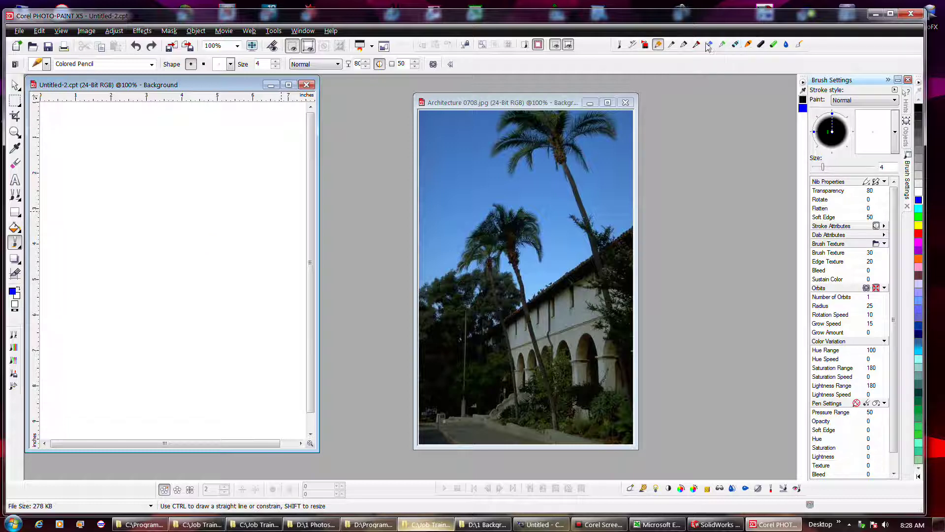
Step: Choose the Custom Art Brush, try a looped blue stroke on the canvas, and undo it
left_click(620, 44)
mouse_move(134, 204)
left_mouse_down()
mouse_move(176, 221)
mouse_move(216, 202)
mouse_move(219, 176)
mouse_move(154, 212)
left_mouse_up()
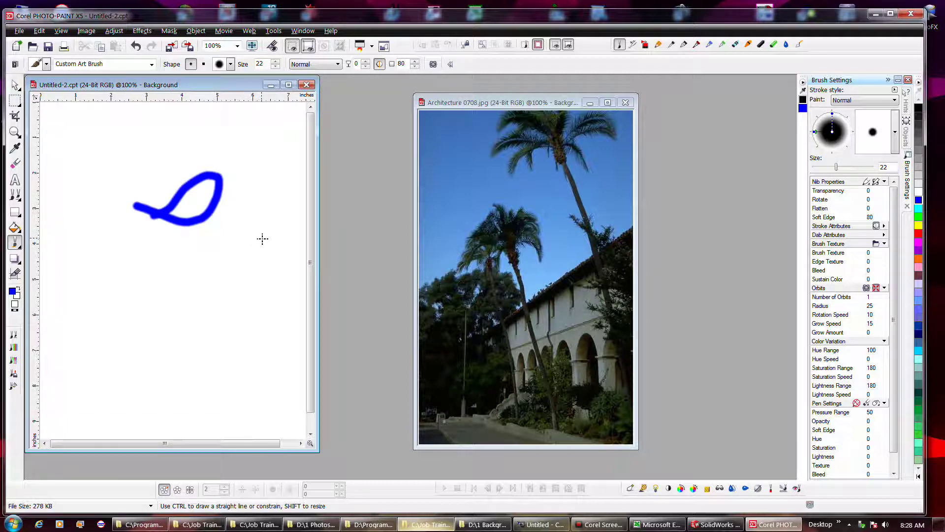
key("ctrl+z")
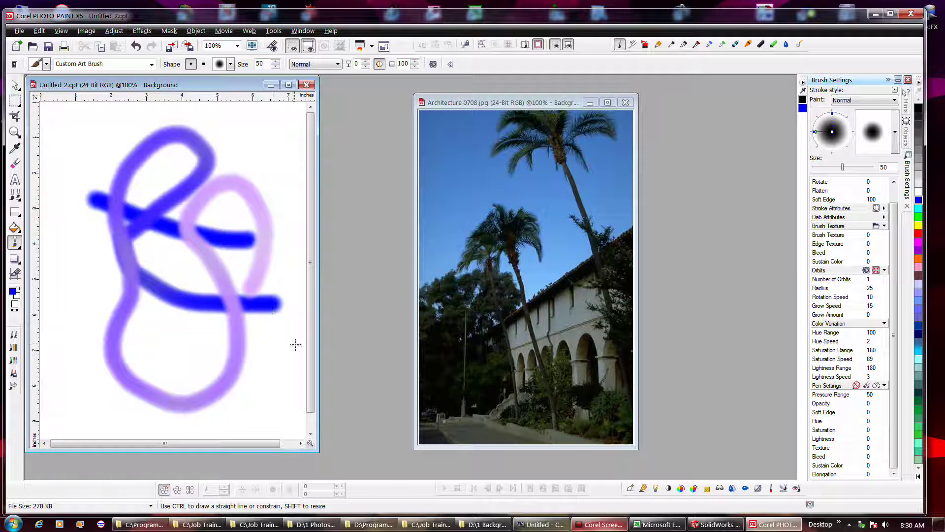
Step: Undo the extra test strokes, then paint a long looping stroke with hue speed 39 and lightness speed 47
key("ctrl+z")
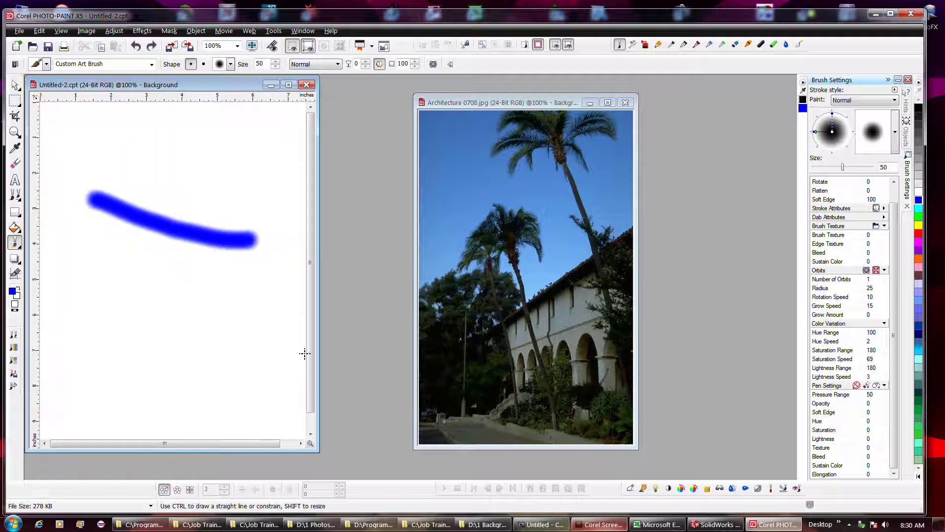
left_click(884, 342)
left_click_drag(885, 341, 894, 350)
left_click(882, 377)
left_click_drag(885, 377, 895, 387)
mouse_move(251, 323)
left_mouse_down()
mouse_move(175, 270)
mouse_move(127, 265)
mouse_move(92, 282)
mouse_move(83, 322)
mouse_move(168, 366)
mouse_move(215, 321)
mouse_move(249, 258)
mouse_move(250, 218)
mouse_move(205, 166)
mouse_move(159, 153)
mouse_move(94, 238)
mouse_move(77, 282)
mouse_move(71, 339)
mouse_move(114, 390)
mouse_move(200, 418)
left_mouse_up()
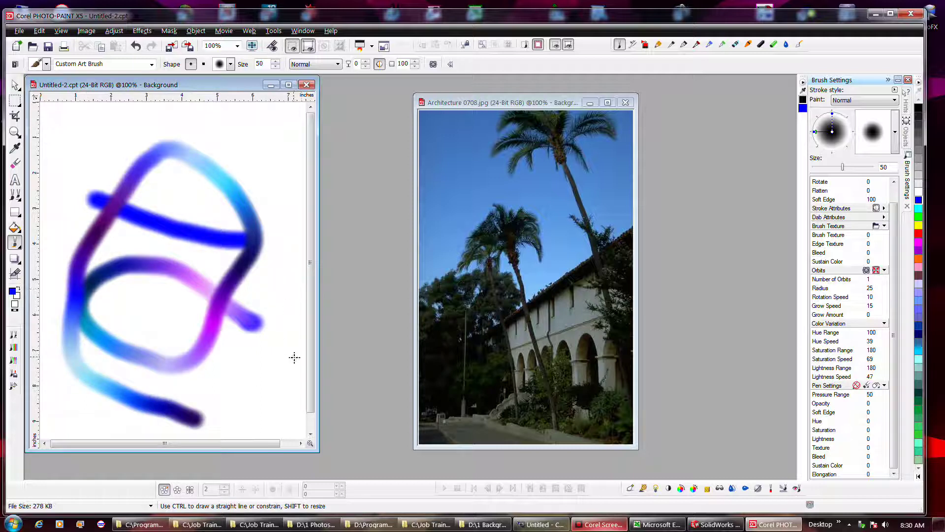
left_click(599, 527)
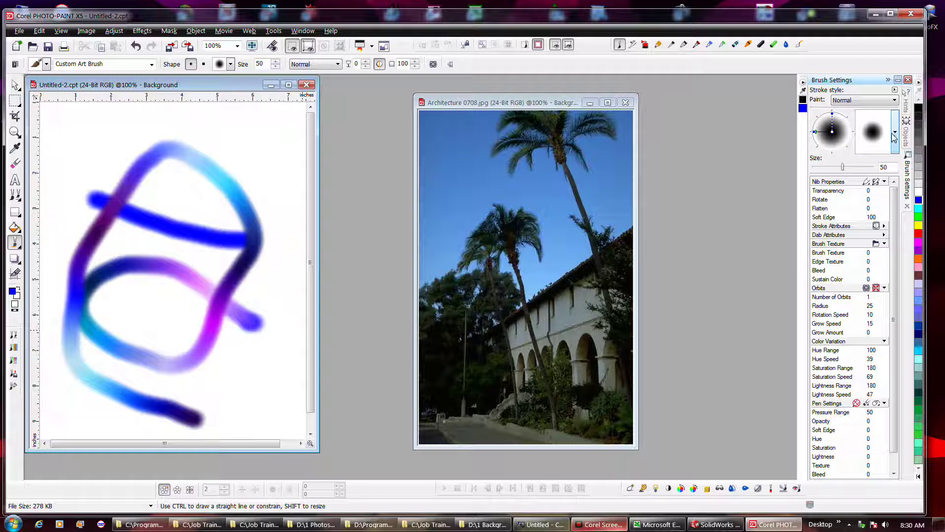
Step: Save the current brush settings as a new brush type named AB 1
left_click(895, 90)
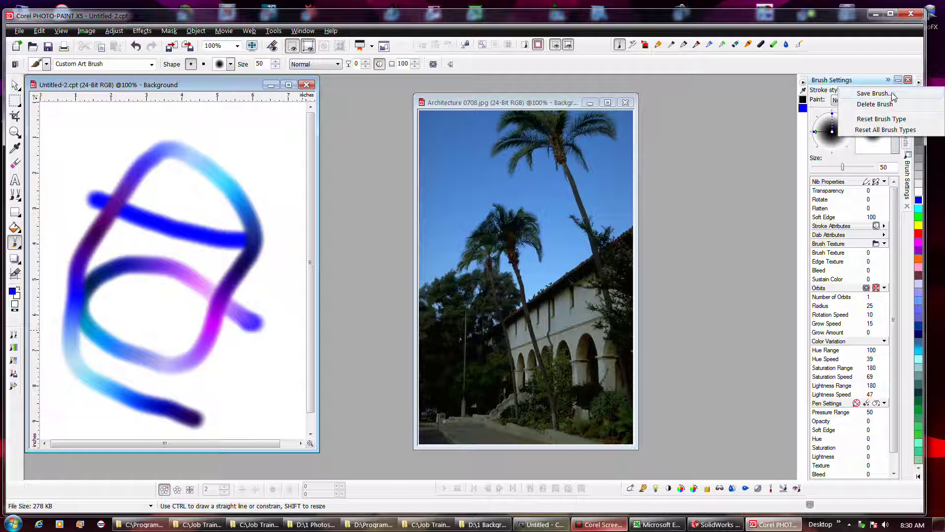
left_click(892, 93)
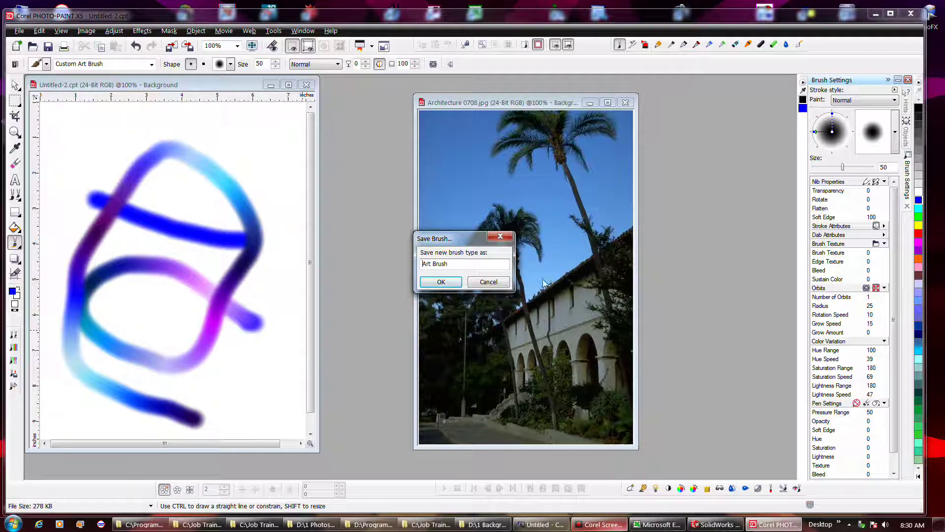
left_click_drag(478, 266, 386, 265)
type("AB 1")
key("Return")
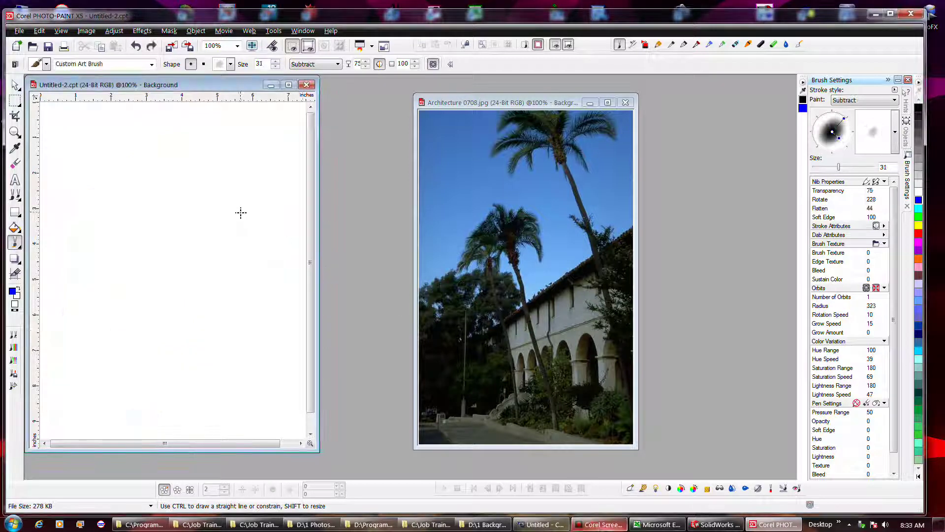
Step: Paint two diagonal orbit strokes in Subtract mode, one including the center and one without it
mouse_move(240, 212)
left_mouse_down()
mouse_move(133, 333)
mouse_move(100, 397)
left_mouse_up()
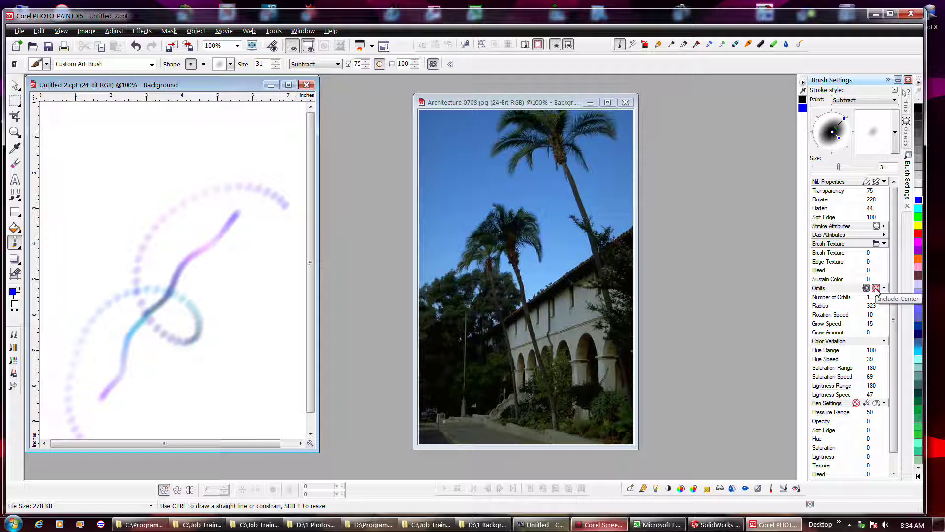
mouse_move(218, 128)
left_mouse_down()
mouse_move(183, 185)
mouse_move(182, 208)
mouse_move(164, 221)
mouse_move(118, 321)
left_mouse_up()
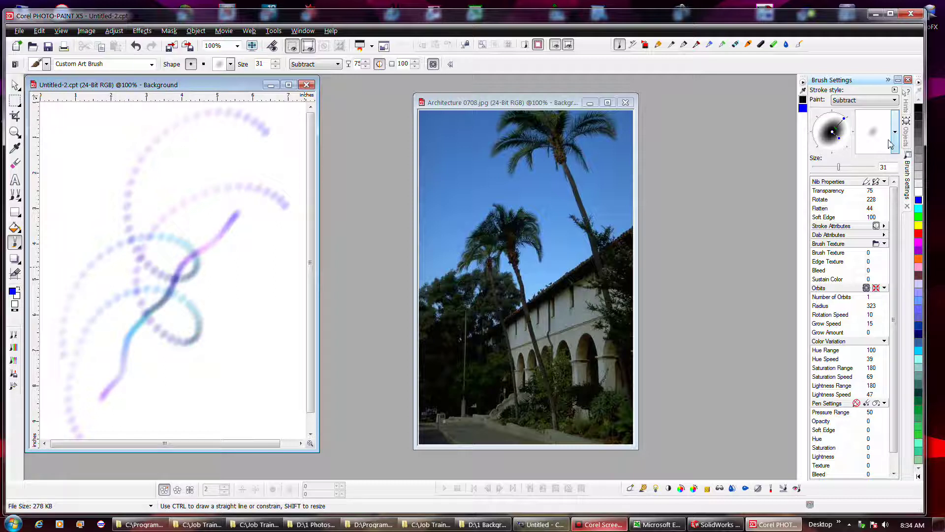
Step: Save the orbit brush settings as a new brush type named AB 4 O1
left_click(894, 90)
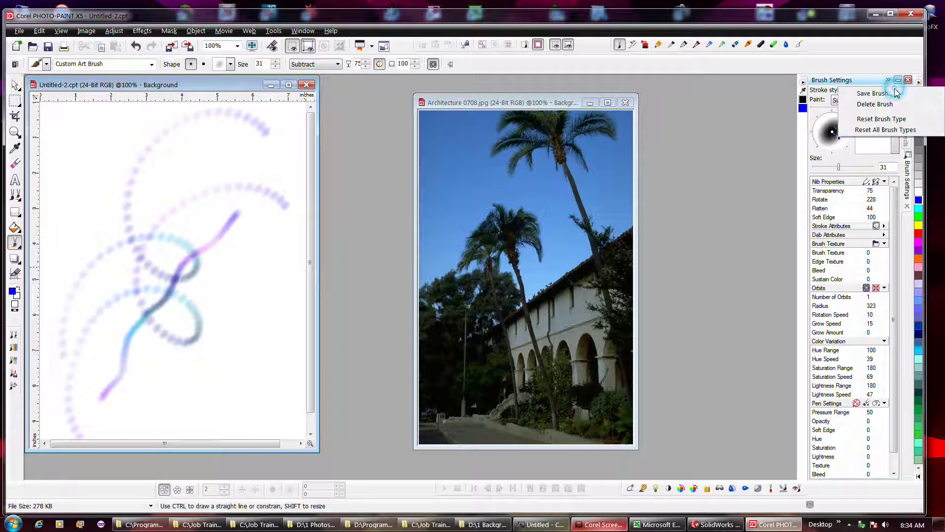
left_click(886, 93)
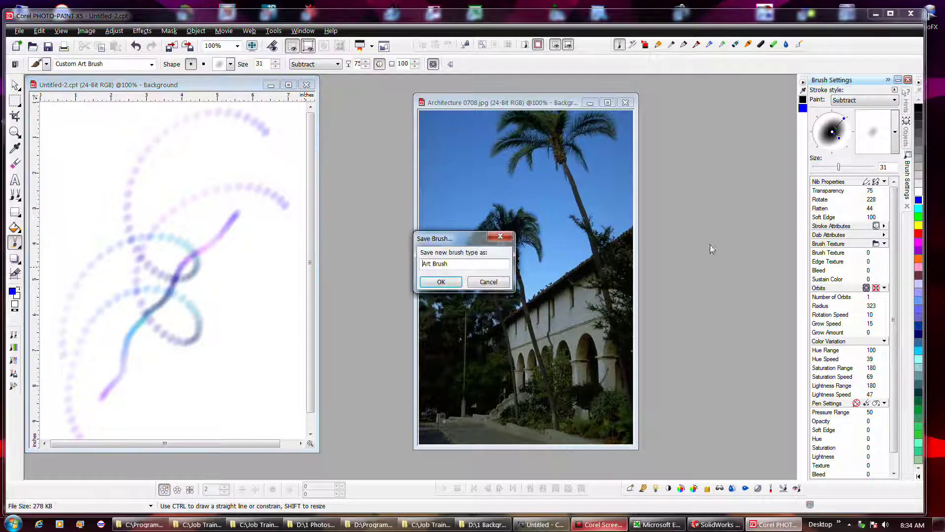
left_click_drag(475, 264, 414, 265)
type("AB 4 O1")
left_click(437, 279)
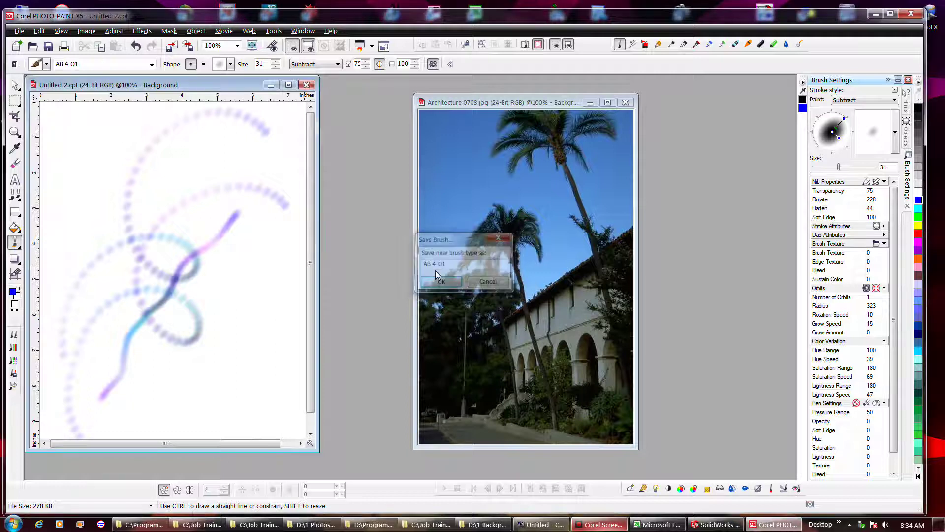
Step: Include the center point in the orbits and paint a short diagonal test stroke on the canvas
left_click(875, 287)
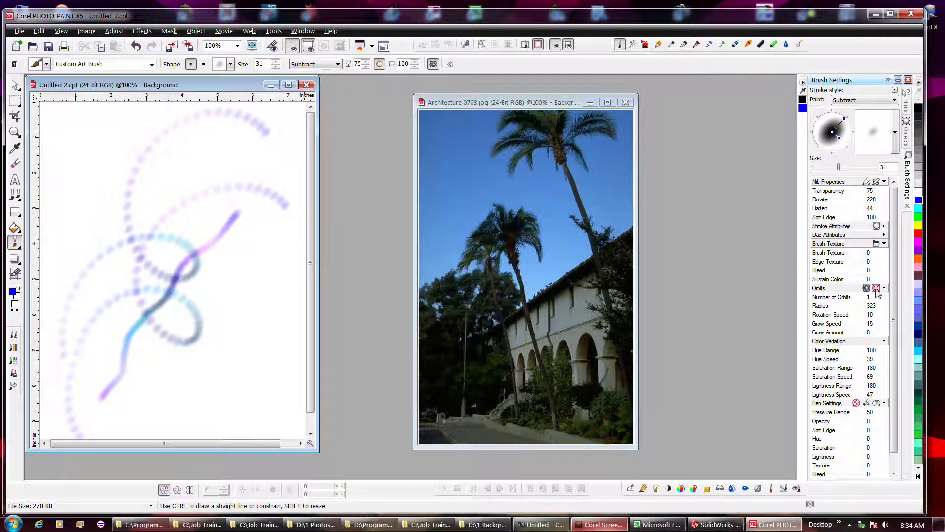
left_click_drag(290, 280, 206, 337)
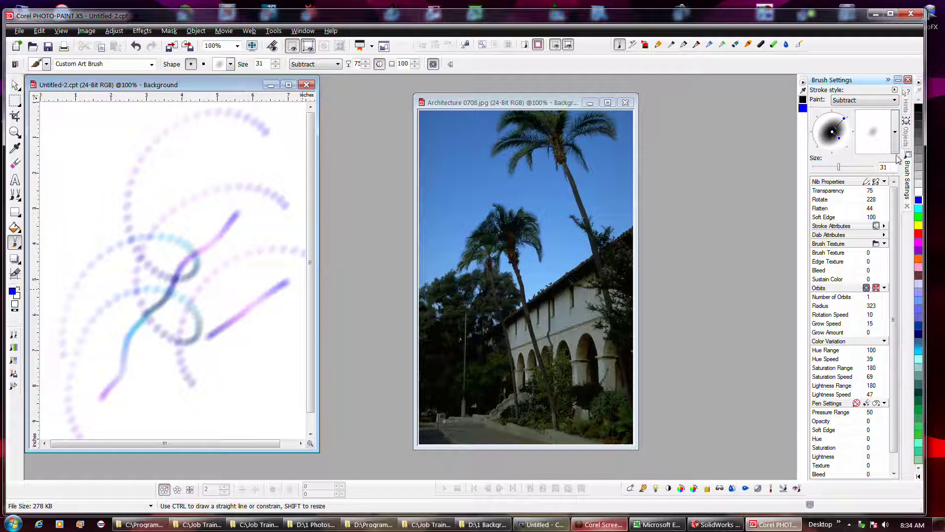
Step: Save the center-included orbit settings as a new brush type named AB 4 O 2
left_click(895, 90)
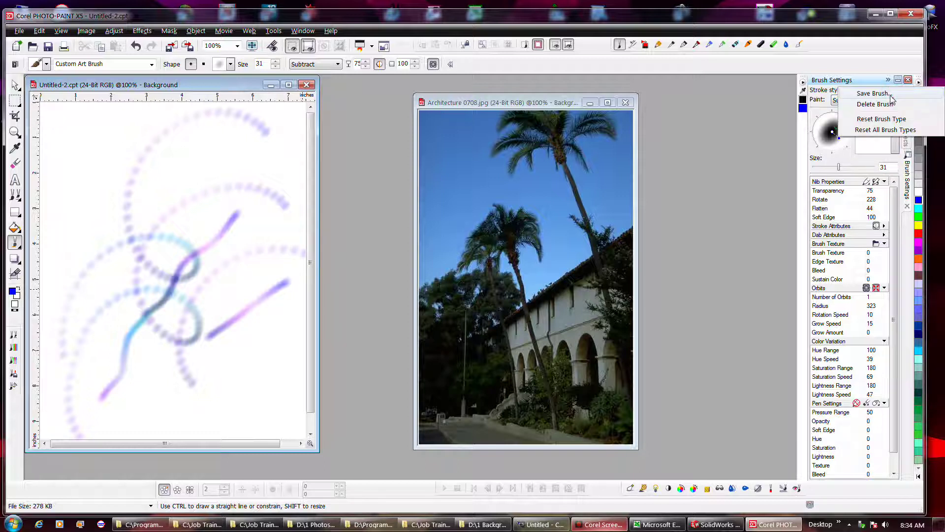
left_click(871, 94)
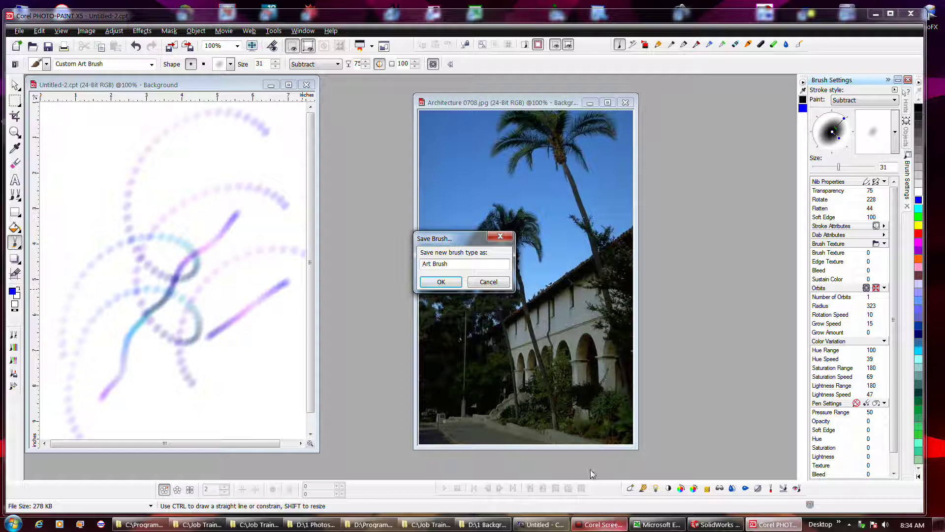
type("AB 4 O 2")
key("Return")
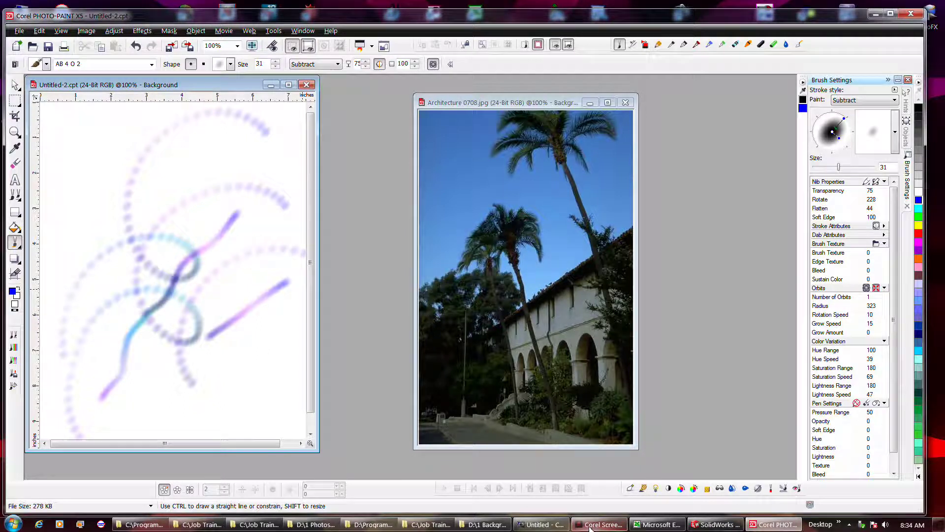
Step: Undo the test strokes until the canvas is blank
key("ctrl+z")
key("ctrl+z")
key("ctrl+z")
key("ctrl+z")
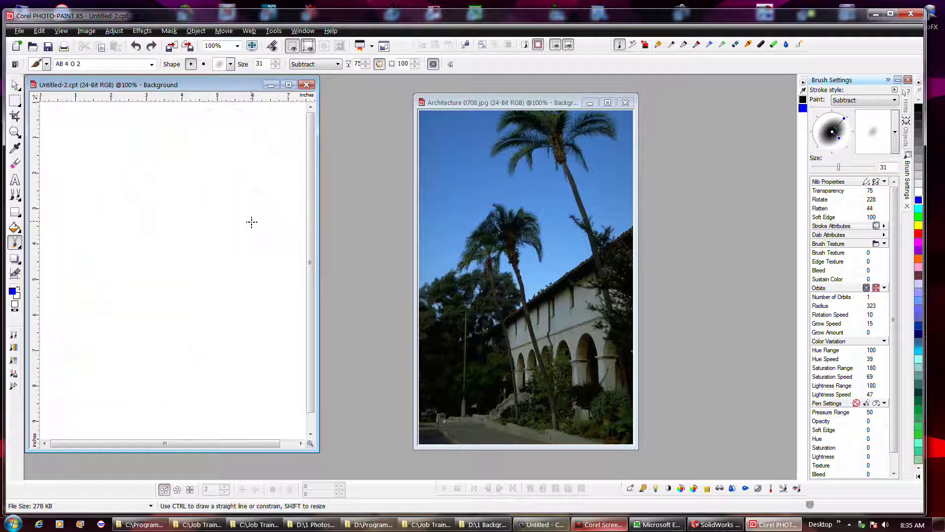
Step: Paint a V-shaped stroke with the saved brush type AB 1 and a looping stroke with AB 2
left_click(151, 64)
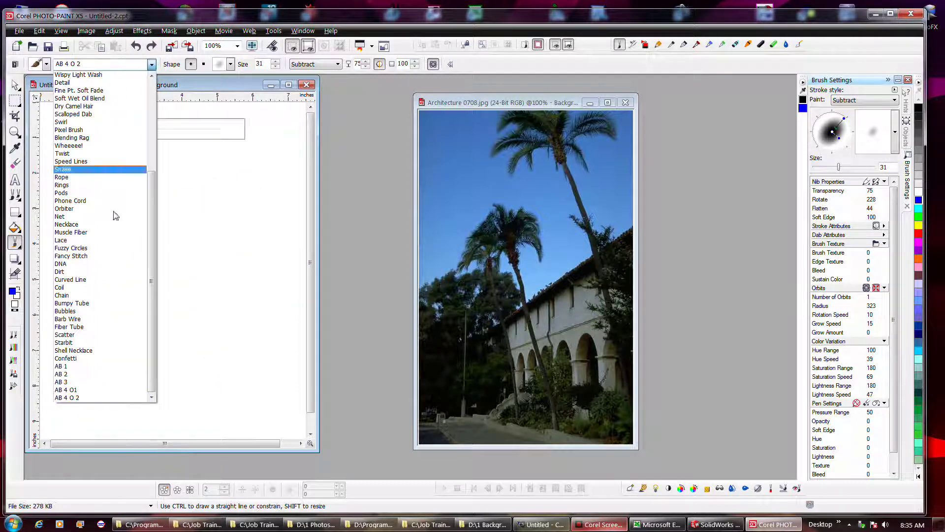
left_click(106, 367)
mouse_move(78, 211)
left_mouse_down()
mouse_move(146, 272)
mouse_move(198, 253)
mouse_move(220, 212)
left_mouse_up()
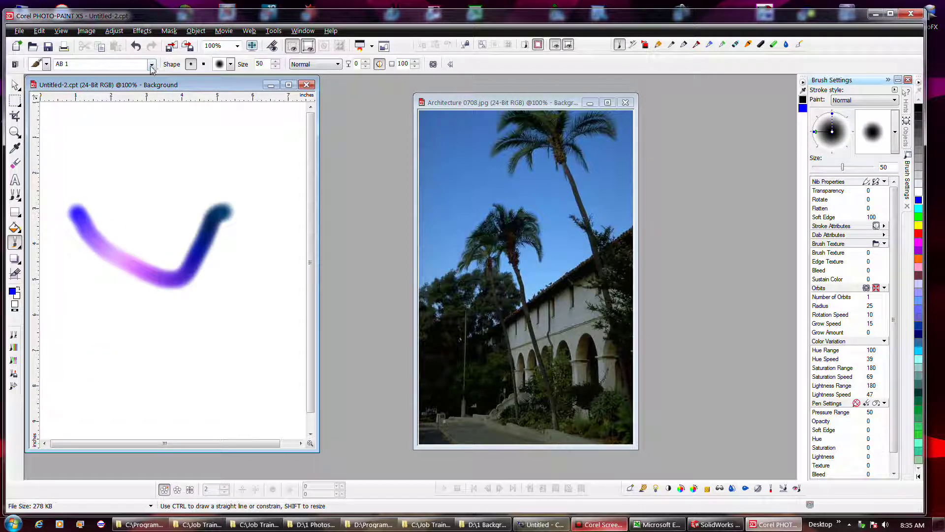
left_click(152, 64)
left_click(99, 374)
mouse_move(88, 353)
left_mouse_down()
mouse_move(188, 182)
mouse_move(211, 167)
mouse_move(277, 218)
mouse_move(269, 282)
mouse_move(182, 261)
mouse_move(108, 199)
left_mouse_up()
Step: Paint two broad strokes across the canvas with the saved brush type AB 3
left_click(151, 64)
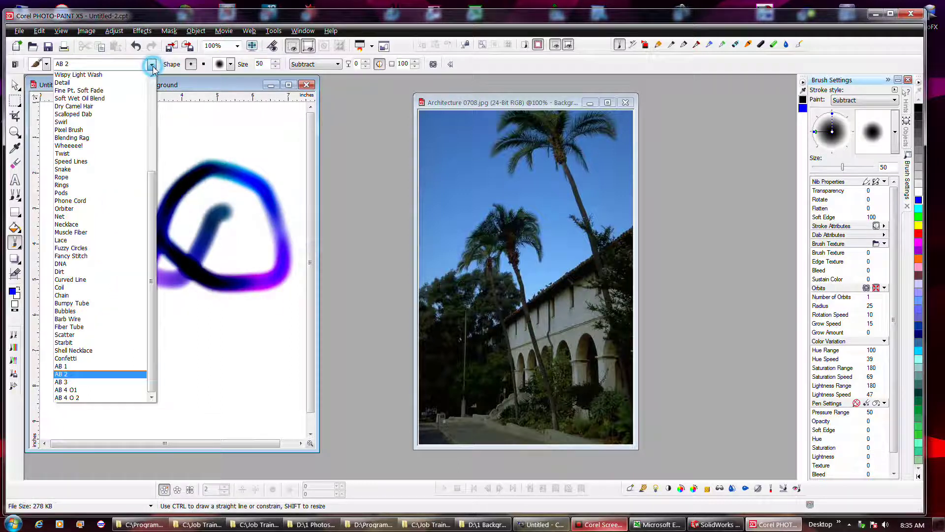
left_click(112, 380)
mouse_move(87, 156)
left_mouse_down()
mouse_move(128, 197)
mouse_move(156, 327)
mouse_move(217, 340)
left_mouse_up()
mouse_move(242, 270)
left_mouse_down()
mouse_move(238, 144)
mouse_move(143, 216)
mouse_move(81, 340)
left_mouse_up()
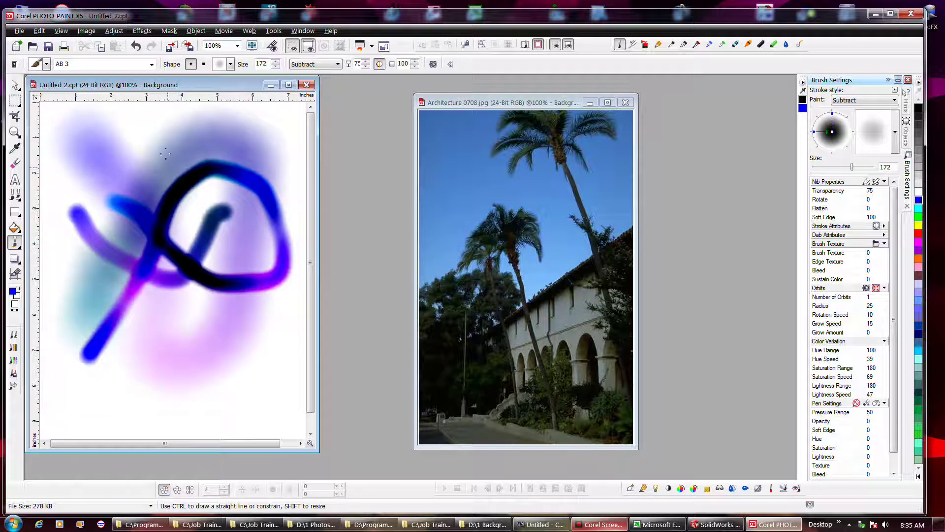
Step: Paint one orbit stroke with the saved brush type AB 4 O1 and another with AB 4 O 2
left_click(152, 64)
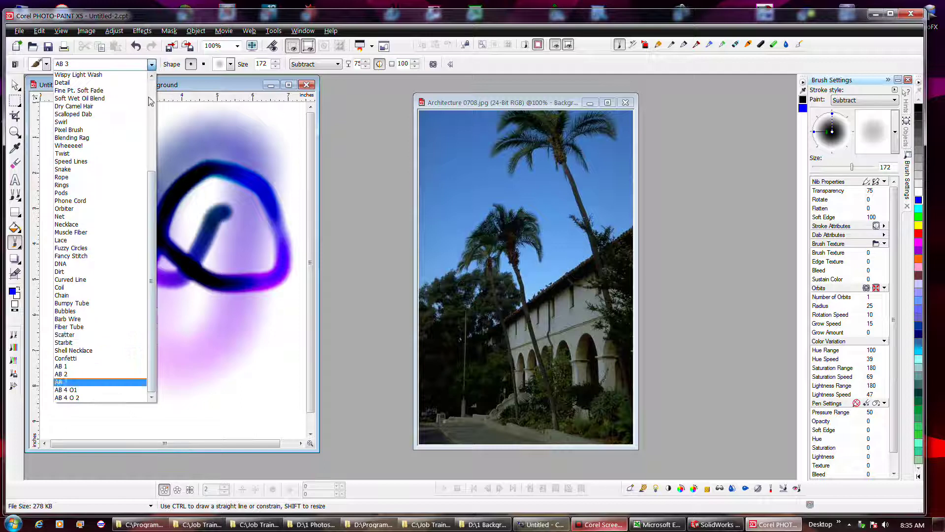
left_click(109, 390)
mouse_move(109, 337)
left_mouse_down()
mouse_move(164, 403)
mouse_move(219, 319)
mouse_move(244, 228)
mouse_move(212, 206)
mouse_move(93, 203)
mouse_move(167, 371)
mouse_move(198, 376)
left_mouse_up()
left_click(151, 64)
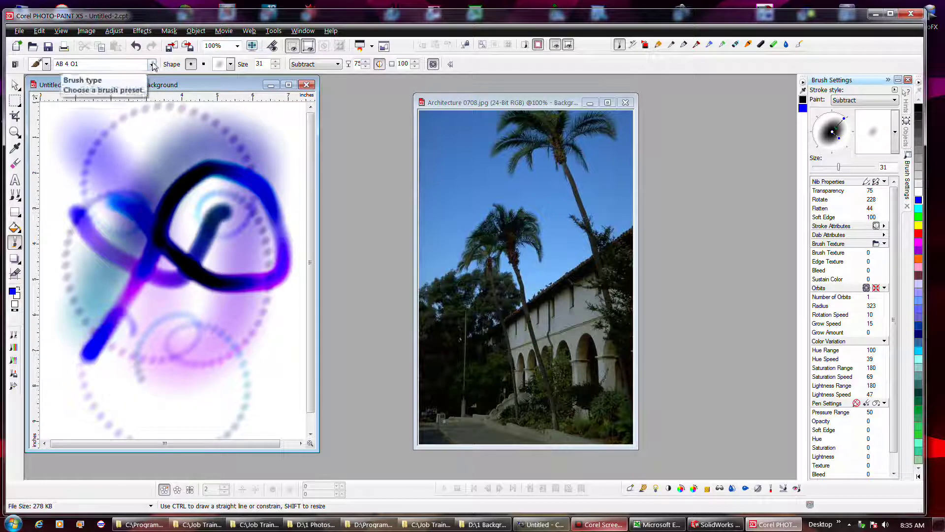
left_click(98, 398)
mouse_move(143, 355)
left_mouse_down()
mouse_move(210, 321)
mouse_move(256, 263)
mouse_move(265, 226)
mouse_move(230, 163)
left_mouse_up()
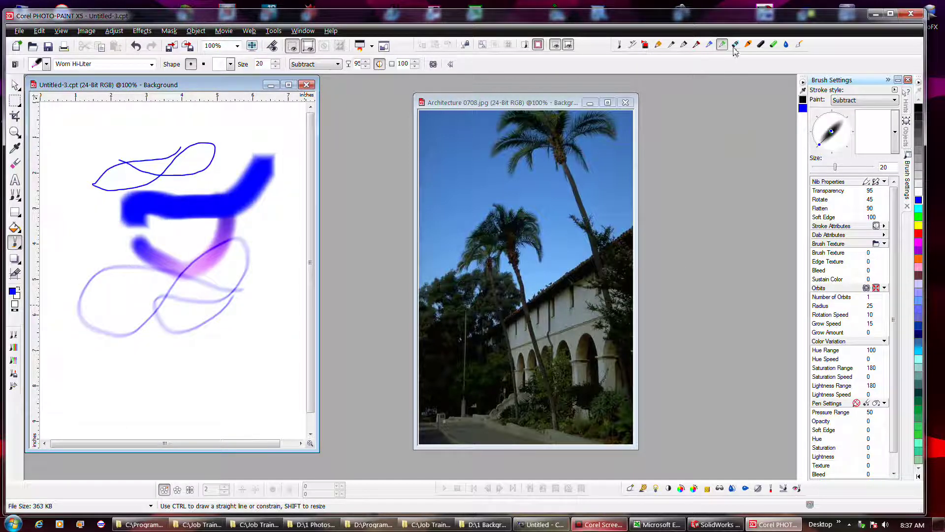
Step: Compare the preset settings of the Crayon, Charcoal and Chalk brushes
left_click(747, 45)
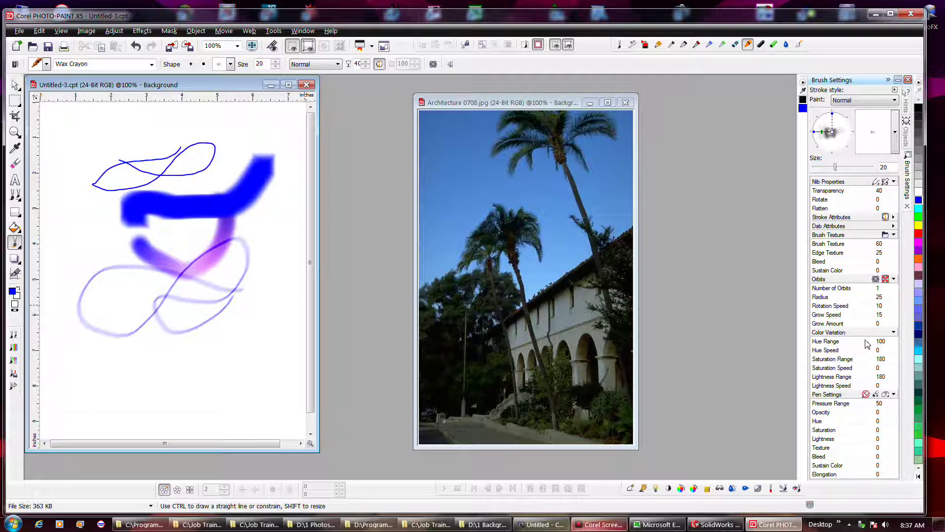
left_click(847, 102)
left_click(759, 45)
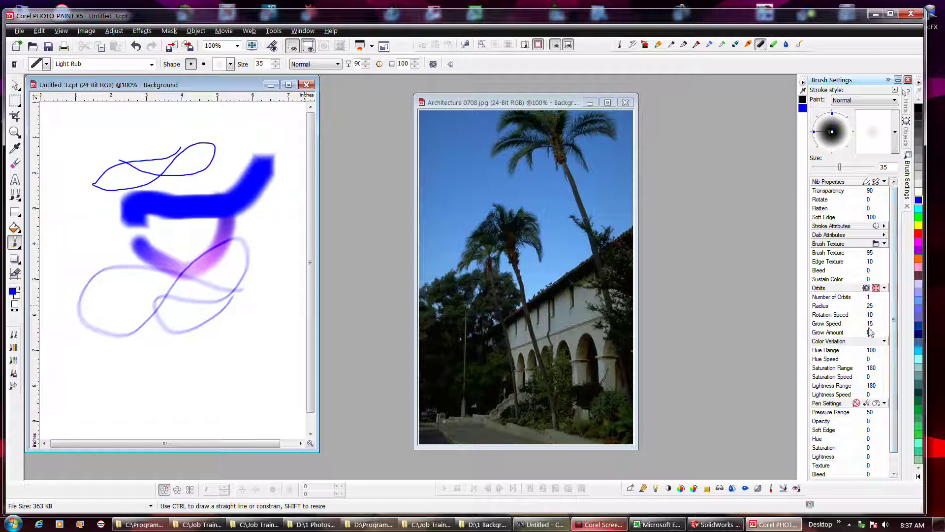
left_click(734, 45)
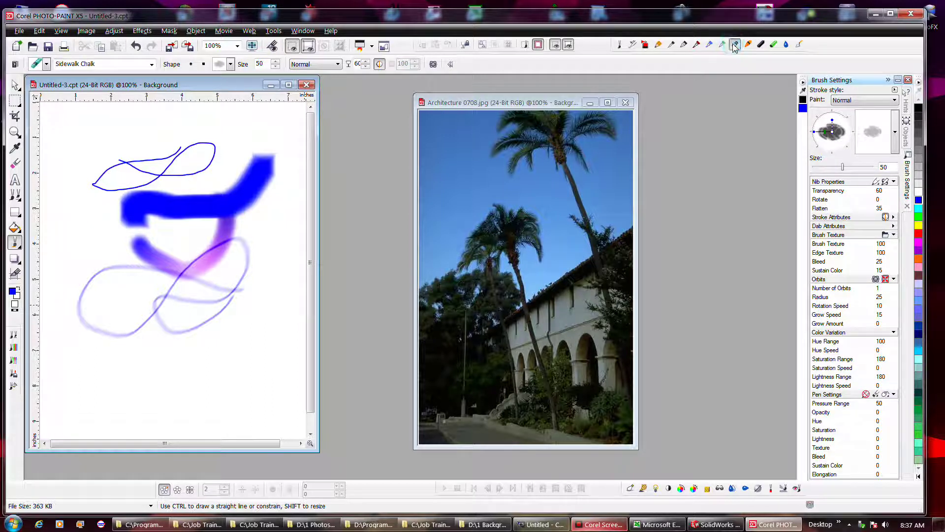
left_click(761, 44)
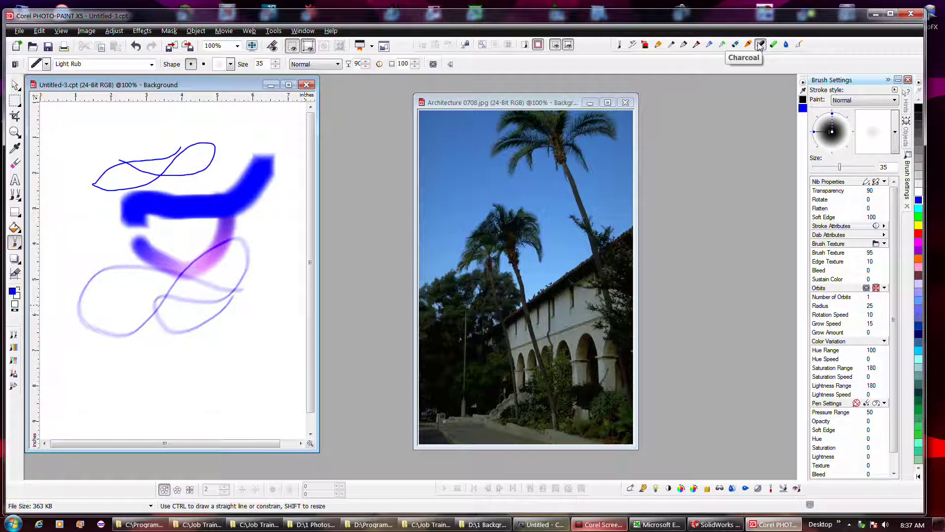
left_click(748, 45)
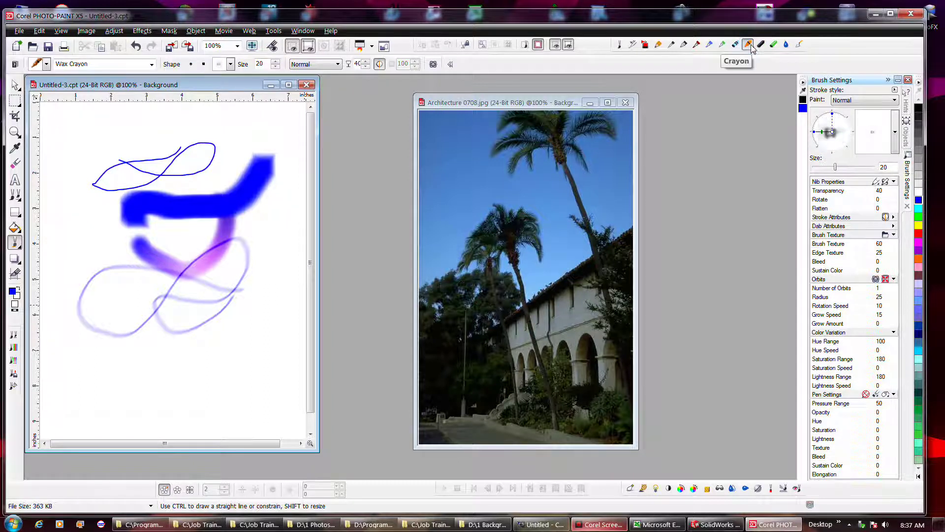
Step: Paint a curved Charcoal stroke with the Light Rub type and another with Flat Square Heavy Rub
left_click(760, 44)
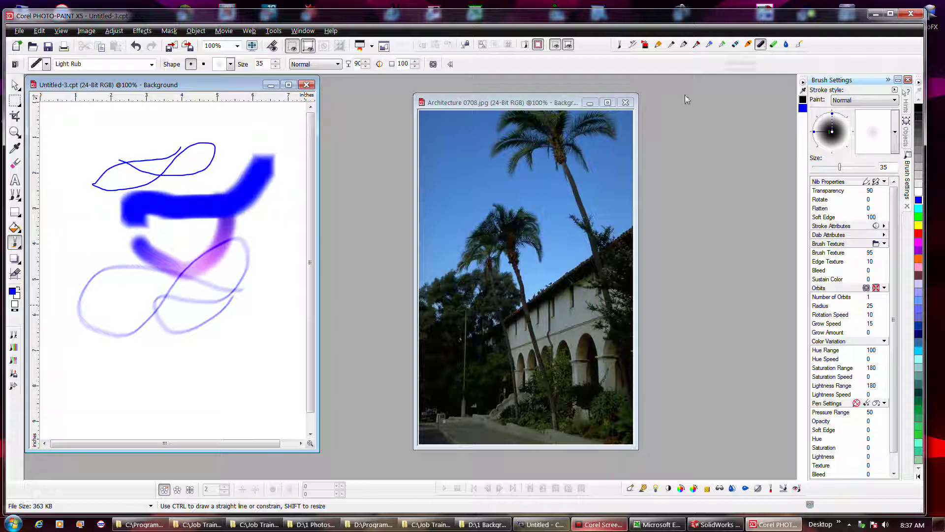
mouse_move(249, 266)
left_mouse_down()
mouse_move(190, 363)
mouse_move(241, 267)
left_mouse_up()
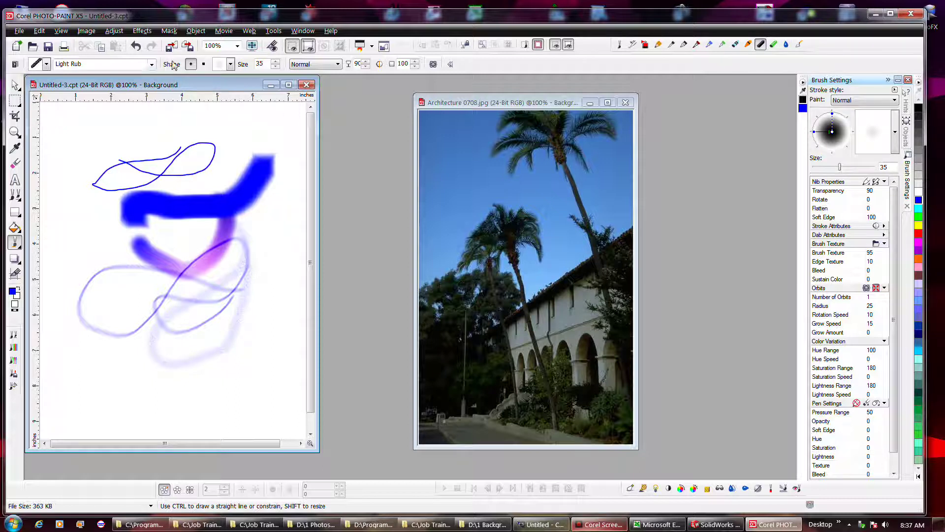
left_click(152, 64)
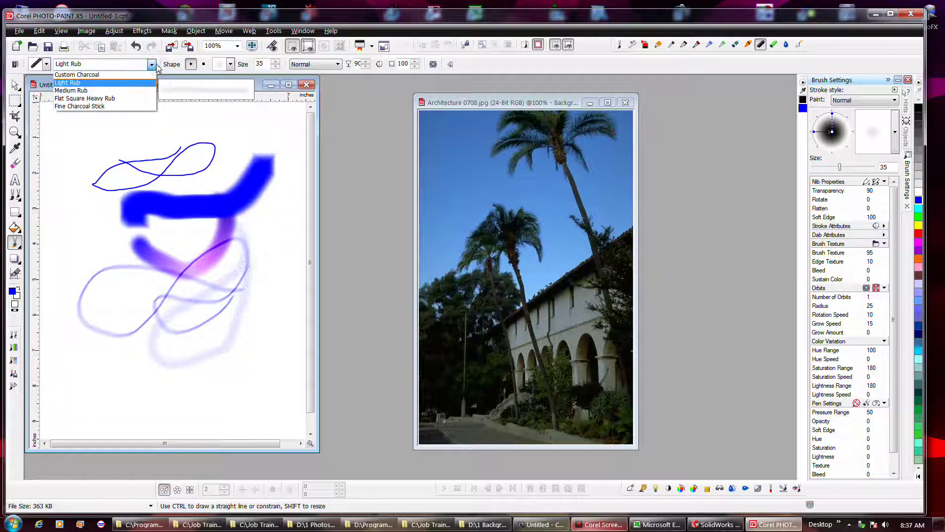
left_click(121, 99)
mouse_move(86, 141)
left_mouse_down()
mouse_move(207, 155)
mouse_move(133, 196)
mouse_move(111, 277)
left_mouse_up()
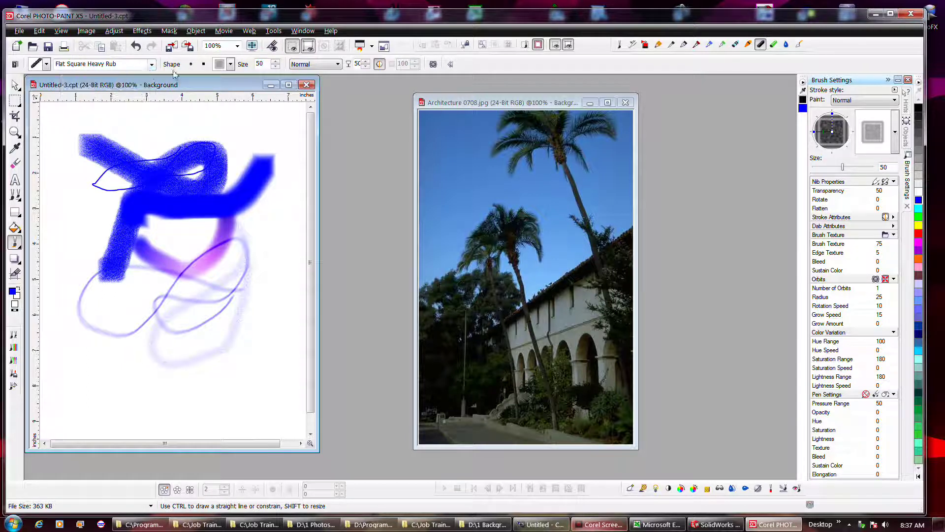
Step: Browse the nib shapes available for the Flat Square Heavy Rub charcoal brush
left_click(230, 64)
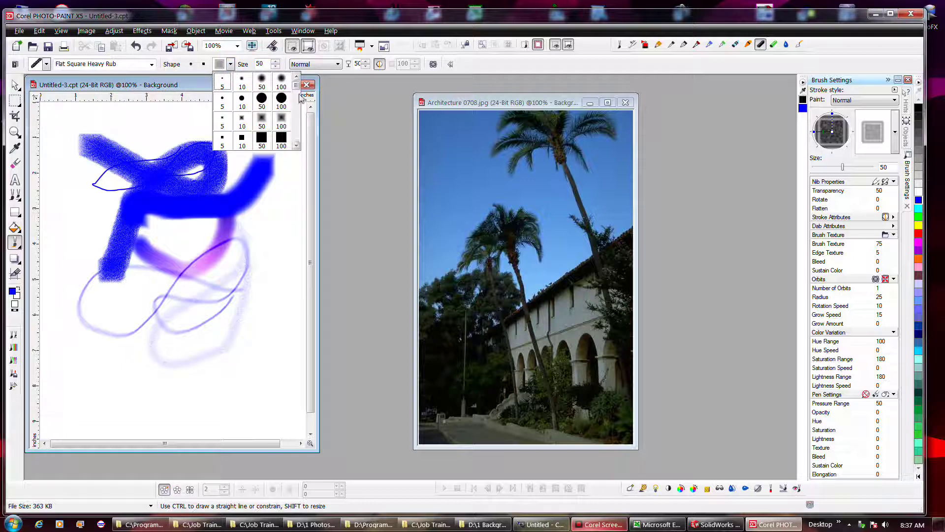
mouse_move(296, 86)
left_mouse_down()
mouse_move(295, 139)
mouse_move(303, 94)
left_mouse_up()
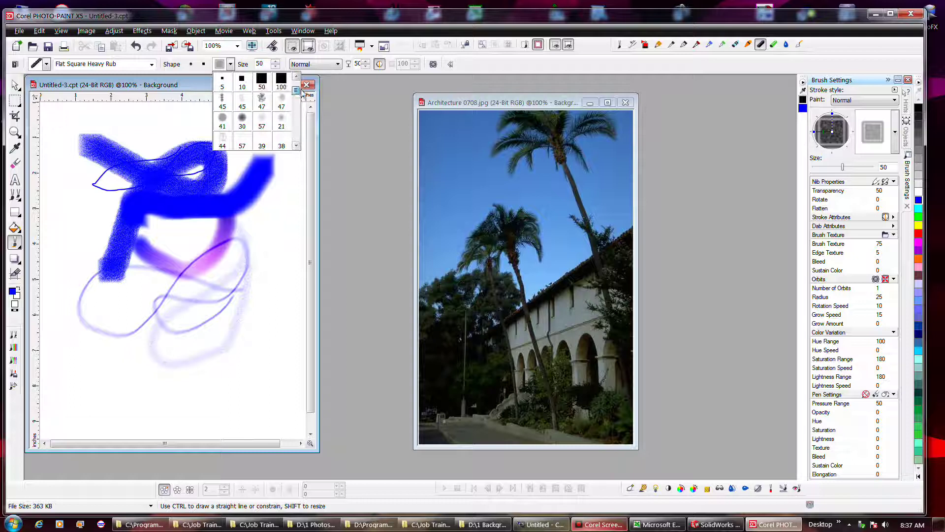
left_click(203, 382)
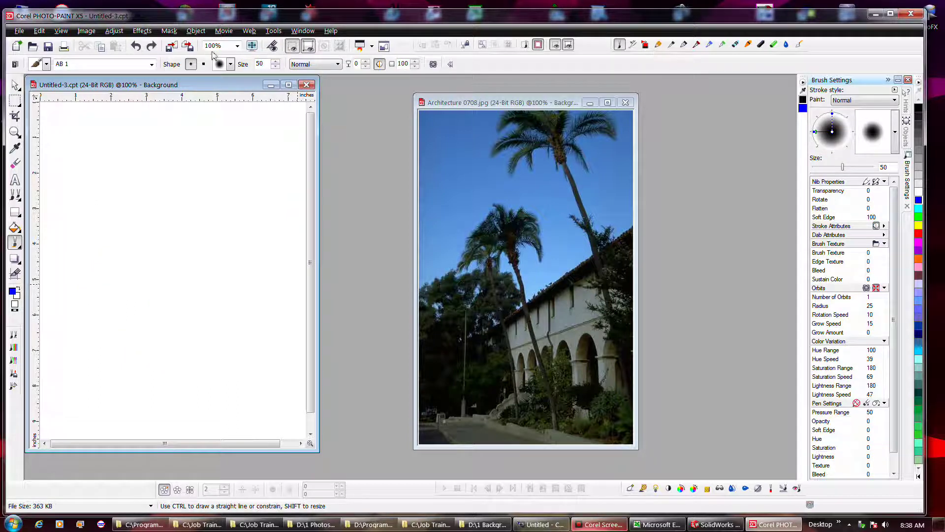
Step: Draw a thin looping stroke on the blank canvas with the Colored Pencil brush type
left_click(658, 45)
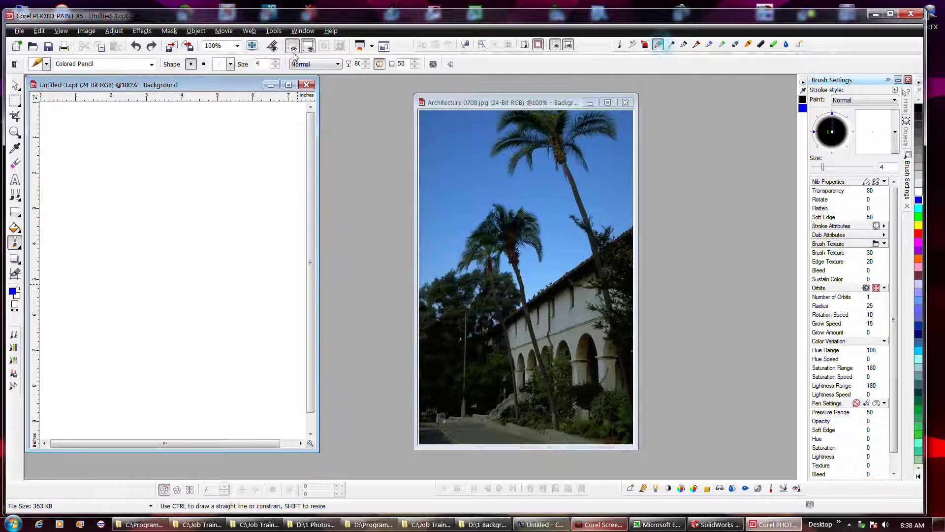
left_click(152, 64)
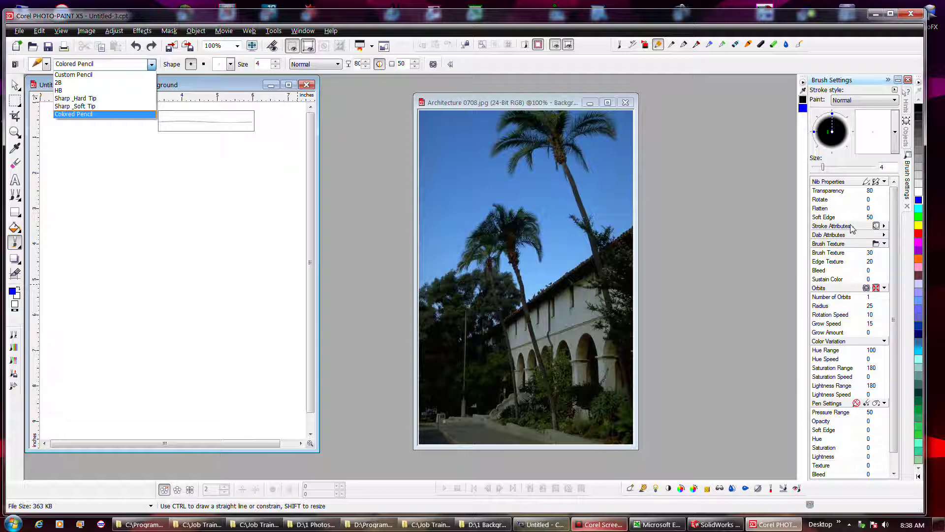
left_click(238, 219)
mouse_move(222, 171)
left_mouse_down()
mouse_move(206, 190)
mouse_move(176, 244)
mouse_move(143, 235)
mouse_move(169, 177)
mouse_move(243, 238)
mouse_move(251, 263)
mouse_move(232, 272)
left_mouse_up()
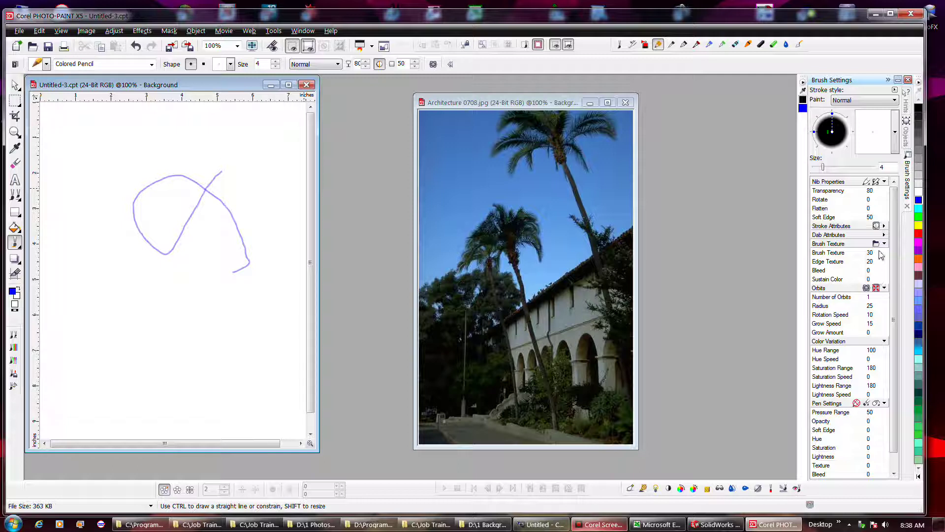
Step: Set the pencil's orbit radius to 422, hue speed to 28 and saturation speed to 161
left_click(885, 307)
left_click_drag(885, 306, 903, 316)
left_click(882, 360)
left_click_drag(884, 360, 899, 389)
left_click(881, 377)
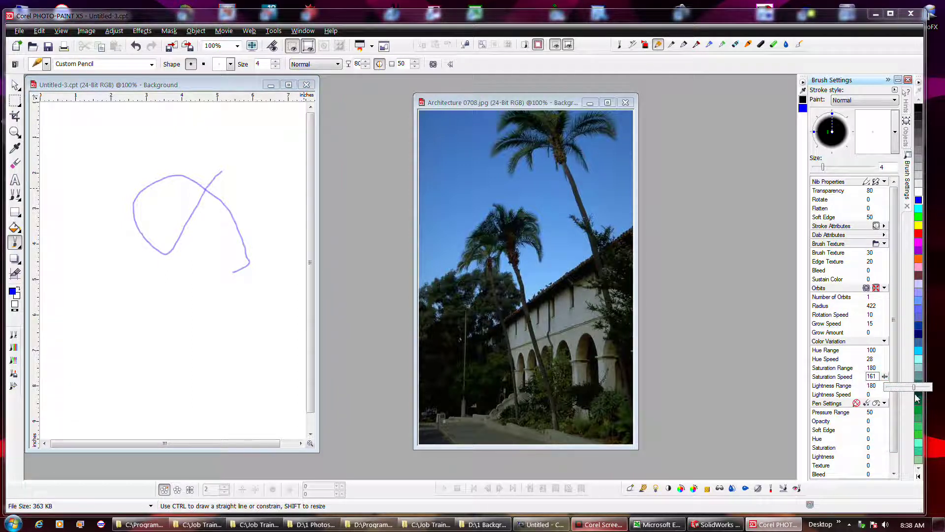
Step: Set the pen settings' soft edge to 36 and hue to 56, and the edge texture to 51
left_click(880, 430)
mouse_move(885, 429)
left_mouse_down()
mouse_move(896, 438)
mouse_move(889, 445)
left_mouse_up()
left_click(880, 440)
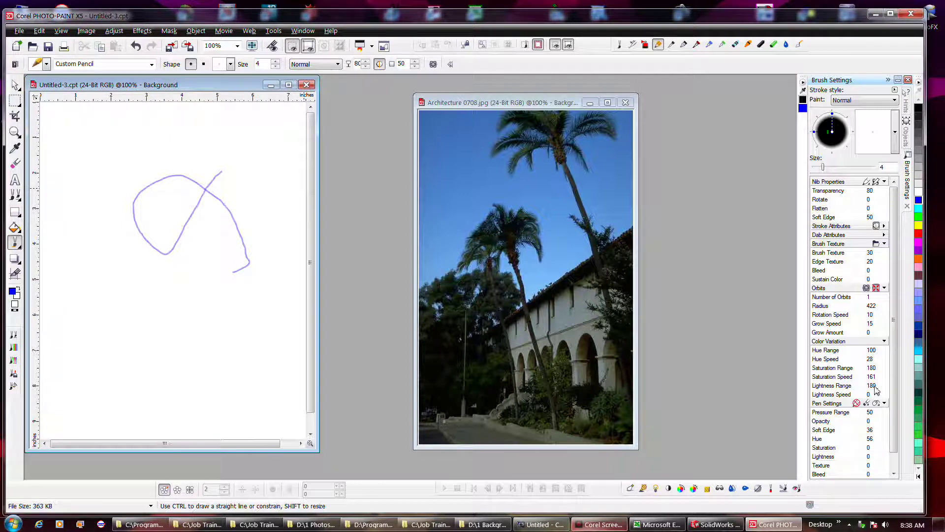
left_click(880, 262)
left_click_drag(887, 262, 899, 272)
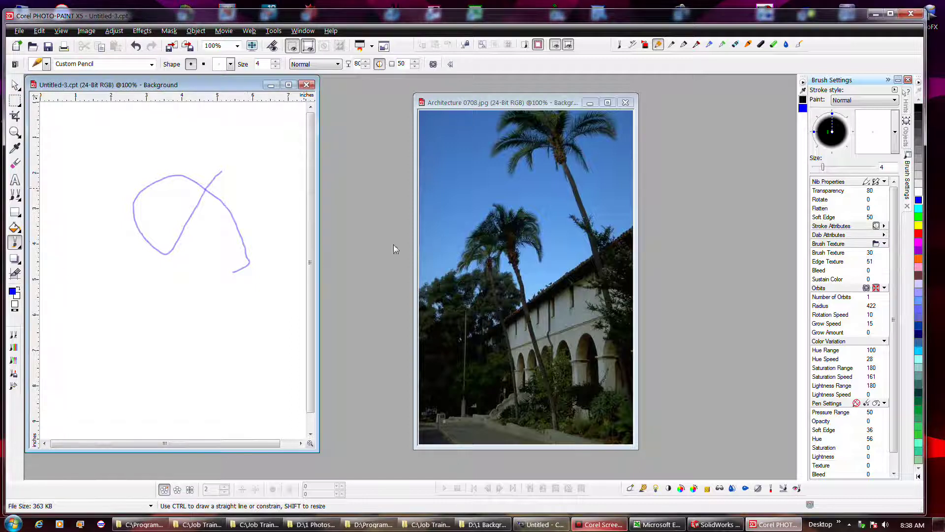
Step: Draw two curved test strokes around the existing pencil loop with the custom pencil settings
mouse_move(245, 241)
left_mouse_down()
mouse_move(234, 276)
mouse_move(209, 291)
mouse_move(150, 269)
mouse_move(189, 244)
left_mouse_up()
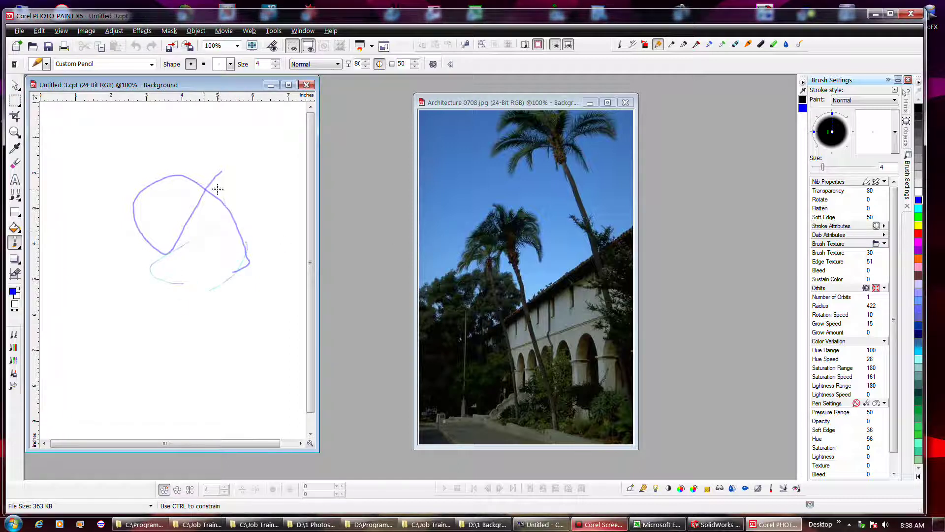
mouse_move(137, 192)
left_mouse_down()
mouse_move(110, 247)
mouse_move(112, 307)
mouse_move(210, 314)
left_mouse_up()
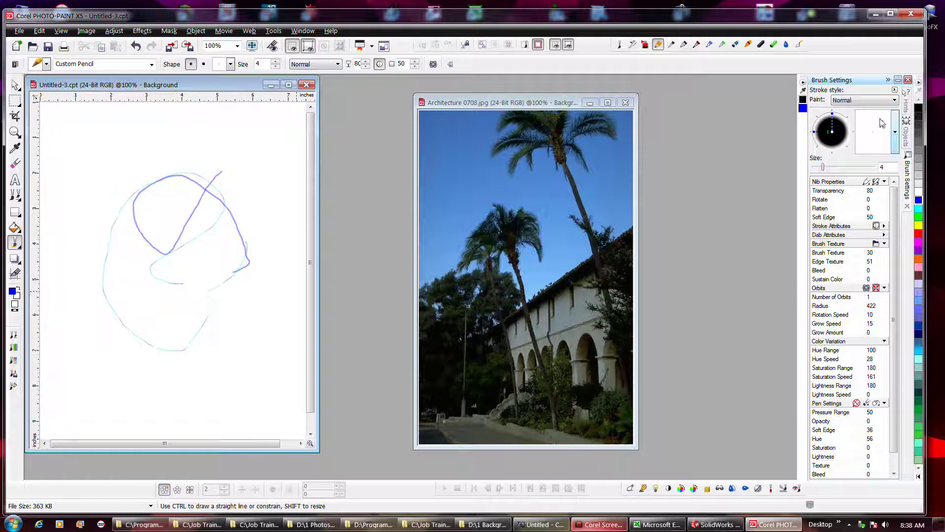
Step: Save the custom pencil settings as a new brush type named CP 1
left_click(894, 90)
left_click(873, 91)
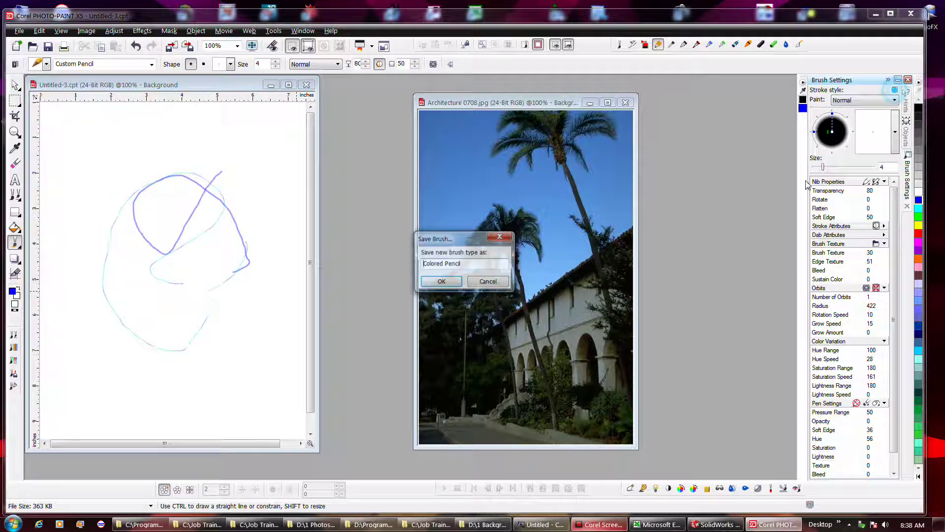
left_click_drag(496, 267, 415, 264)
type("CP 1")
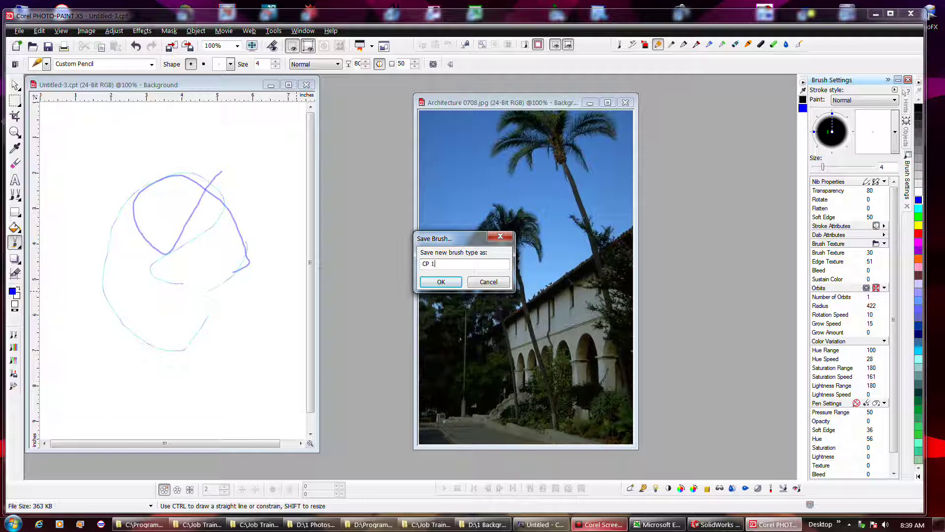
key("Return")
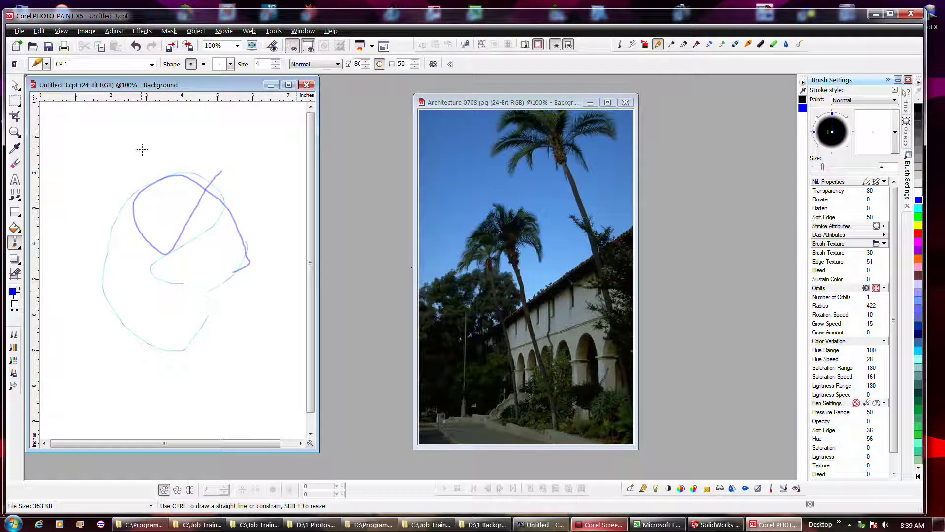
Step: Select the Colored Pencil brush type, draw a looping test stroke with 2B, and add a curved stroke with the saved CP 1
left_click(152, 64)
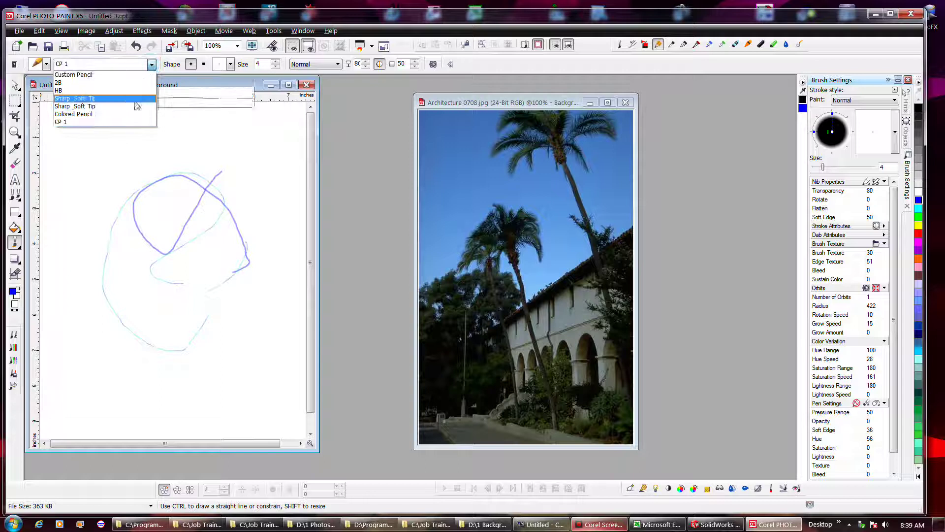
left_click(131, 116)
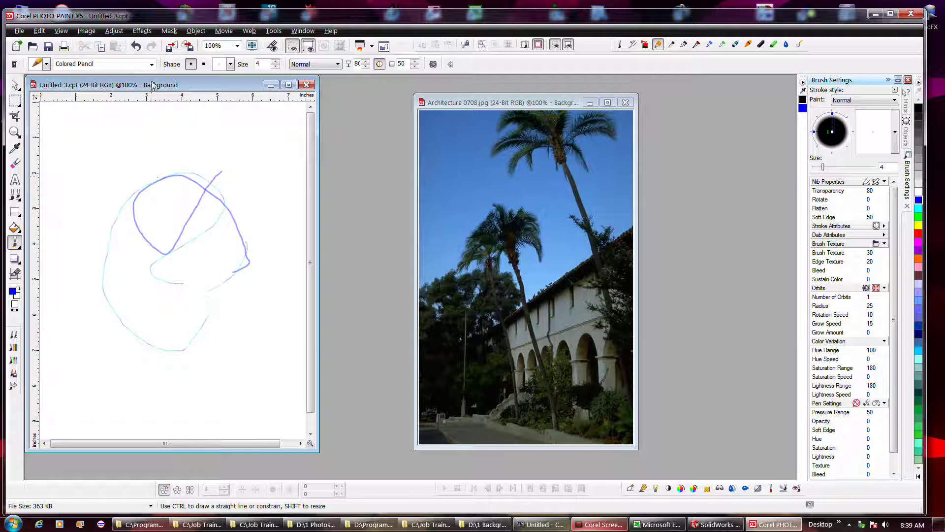
left_click(151, 64)
left_click(74, 89)
mouse_move(99, 163)
left_mouse_down()
mouse_move(178, 150)
mouse_move(138, 197)
left_mouse_up()
left_click(152, 64)
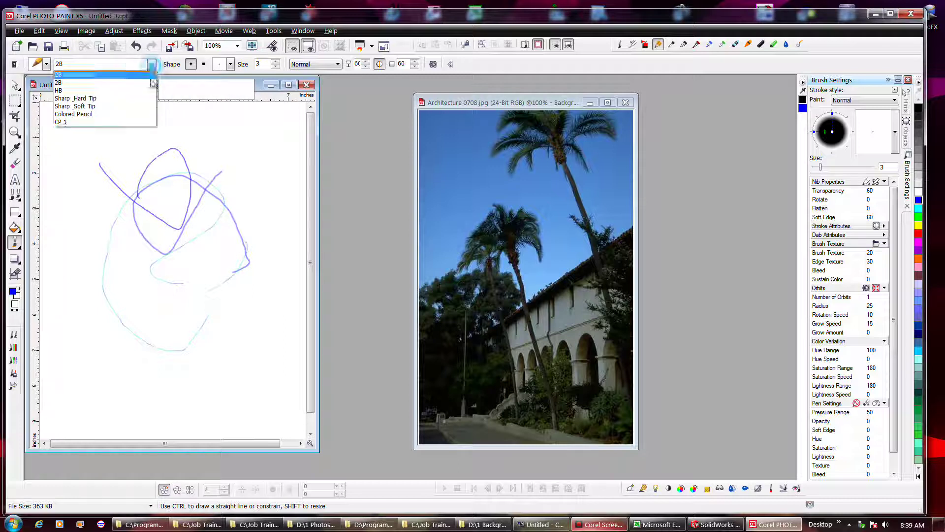
left_click(143, 121)
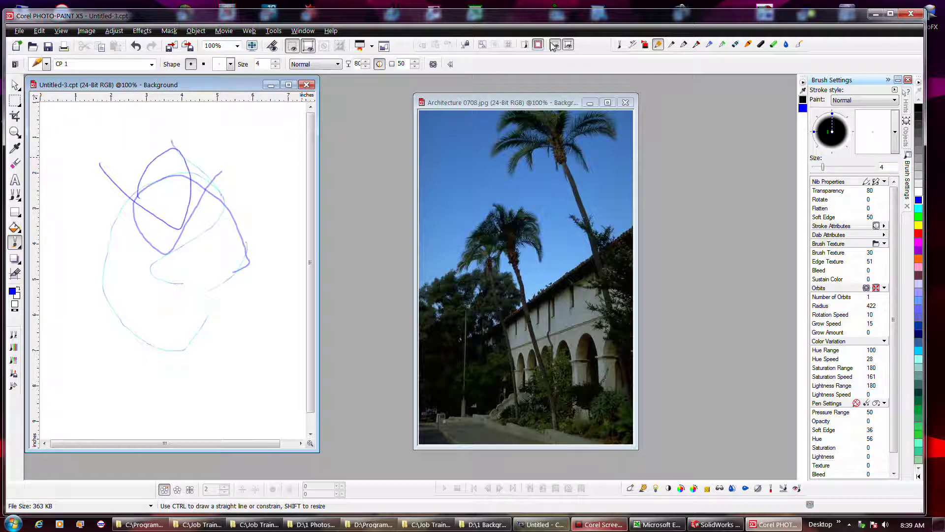
Step: Paint a short bent stroke with the AB 1 art brush and return to the pencil with the CP 1 brush type
left_click(620, 44)
mouse_move(89, 135)
left_mouse_down()
mouse_move(138, 182)
mouse_move(126, 223)
left_mouse_up()
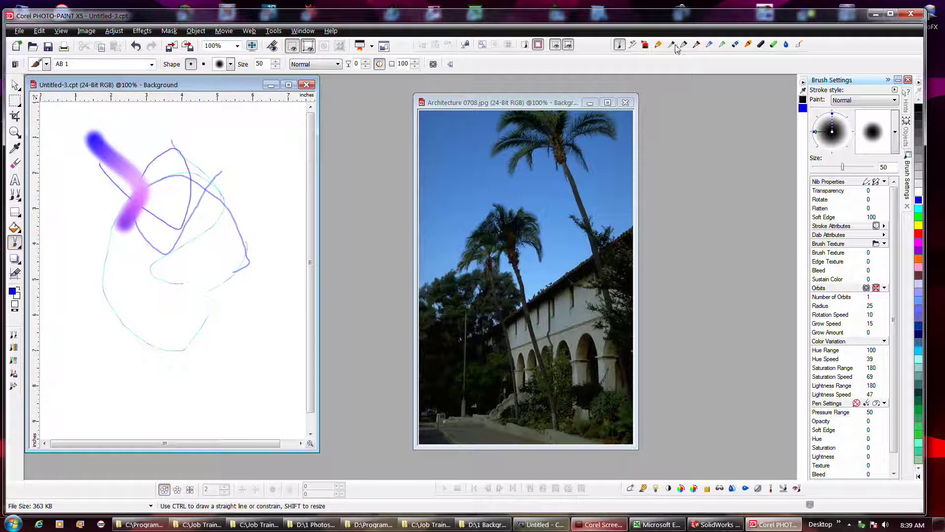
left_click(658, 44)
left_click(151, 64)
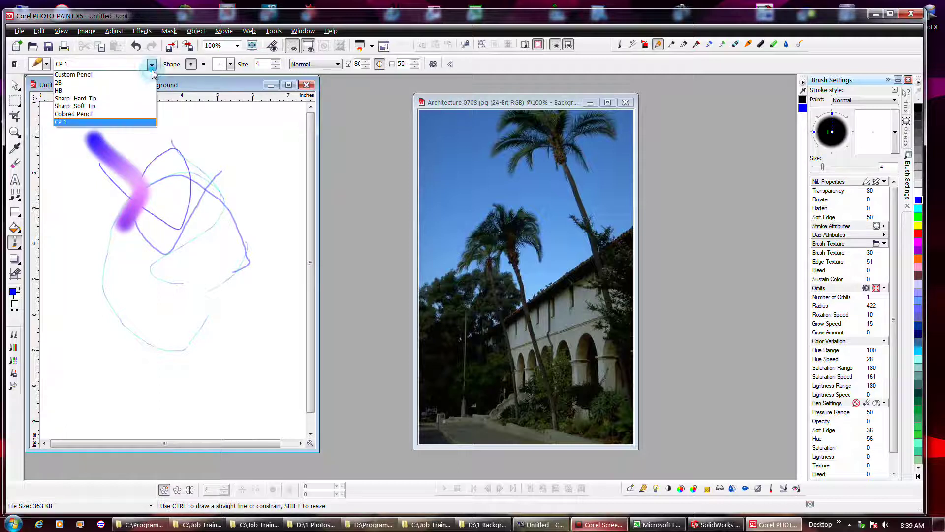
left_click(241, 161)
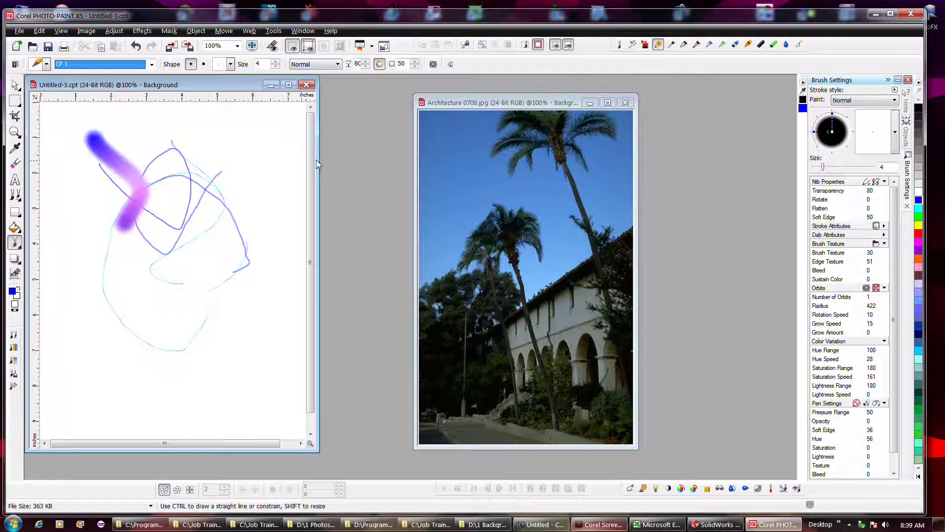
Step: Erase the whole canvas, and undo a curved test stroke painted on it with the AB 1 art brush
double_click(15, 164)
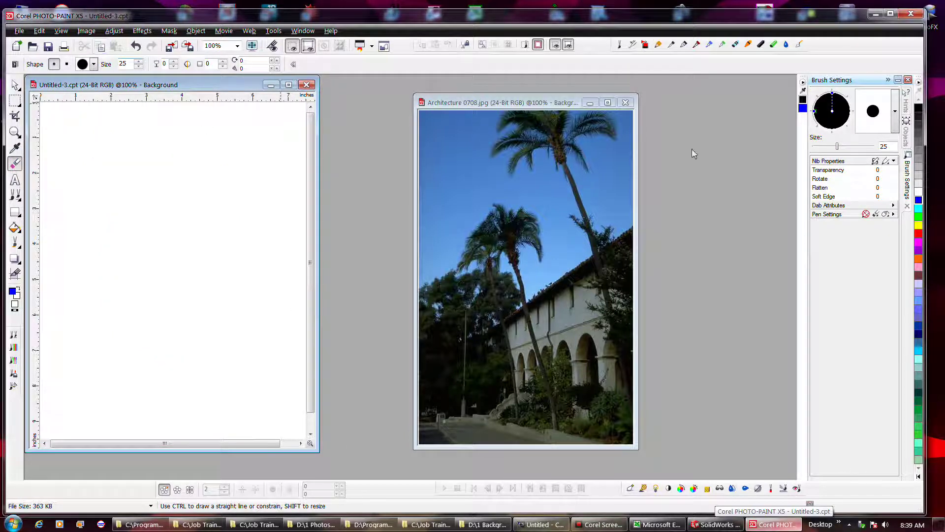
left_click(620, 45)
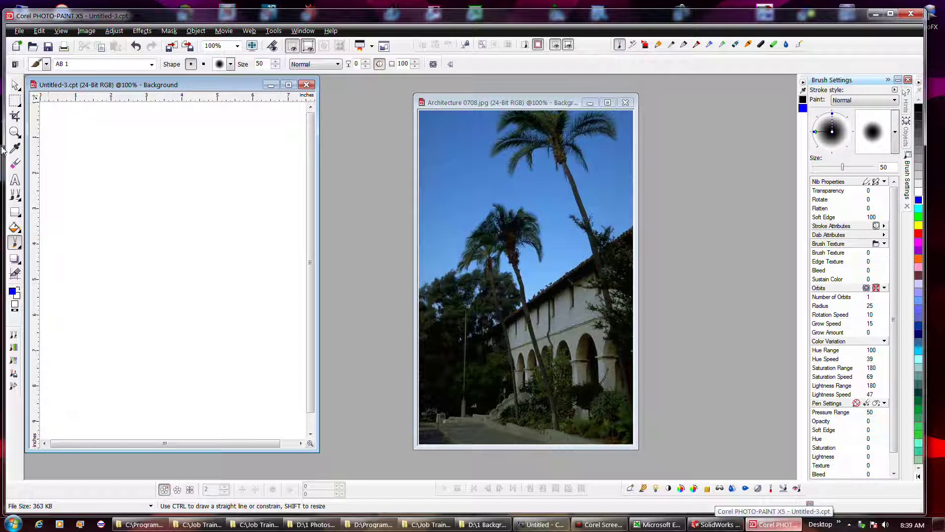
mouse_move(71, 169)
left_mouse_down()
mouse_move(96, 184)
mouse_move(144, 192)
mouse_move(168, 175)
left_mouse_up()
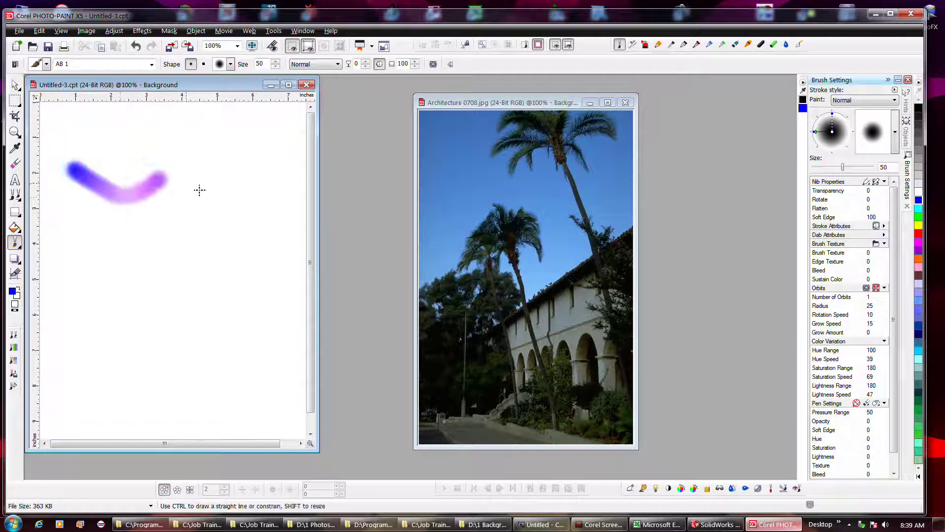
left_click(136, 45)
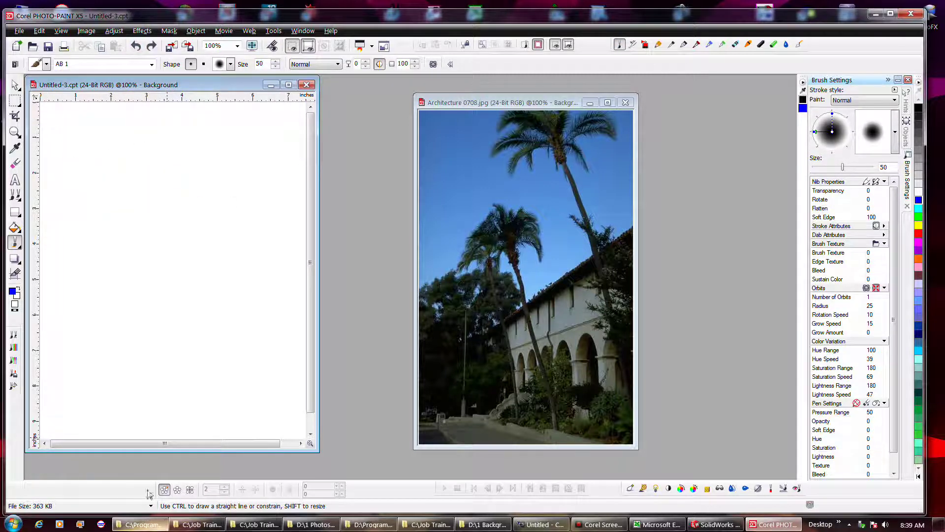
Step: Turn on radial symmetry with 2 points and paint an S-shaped AB 1 stroke on the lower half of the canvas
left_click(177, 489)
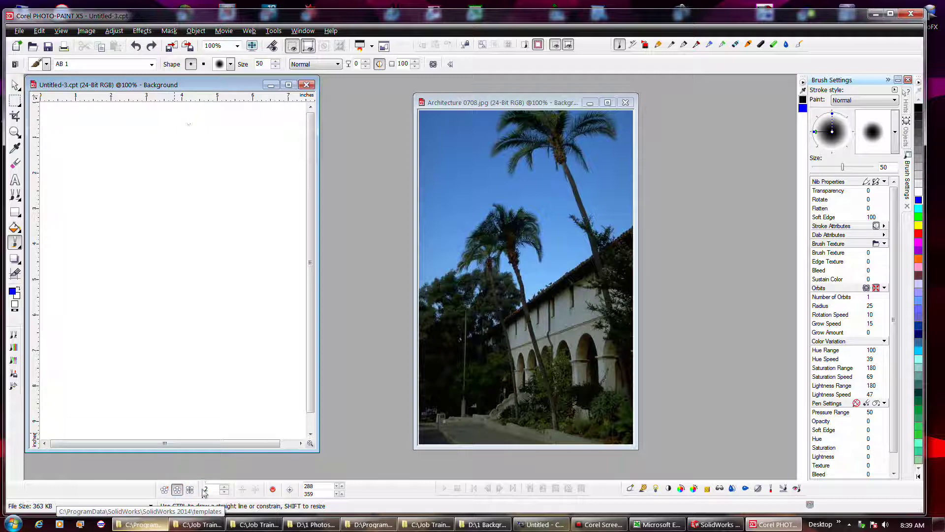
mouse_move(98, 290)
left_mouse_down()
mouse_move(86, 308)
mouse_move(116, 327)
mouse_move(131, 310)
mouse_move(109, 270)
mouse_move(134, 246)
mouse_move(157, 264)
left_mouse_up()
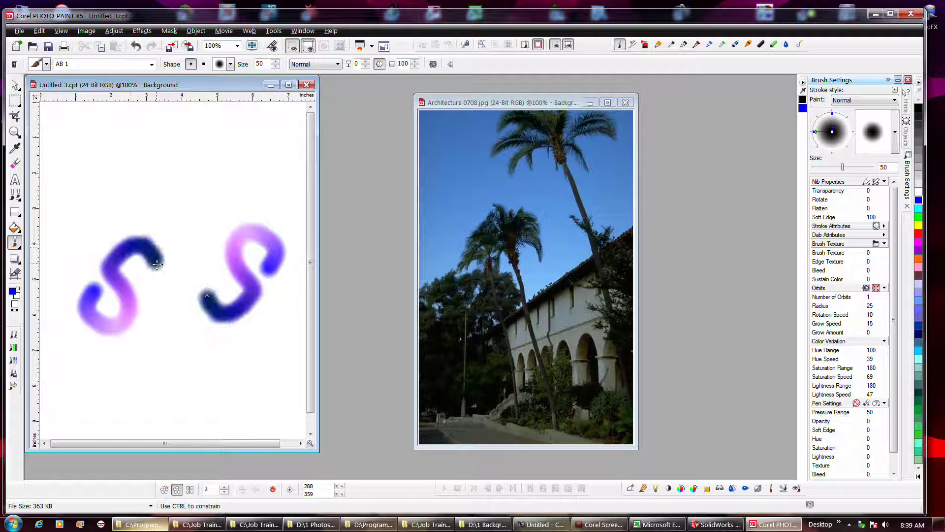
left_click(291, 490)
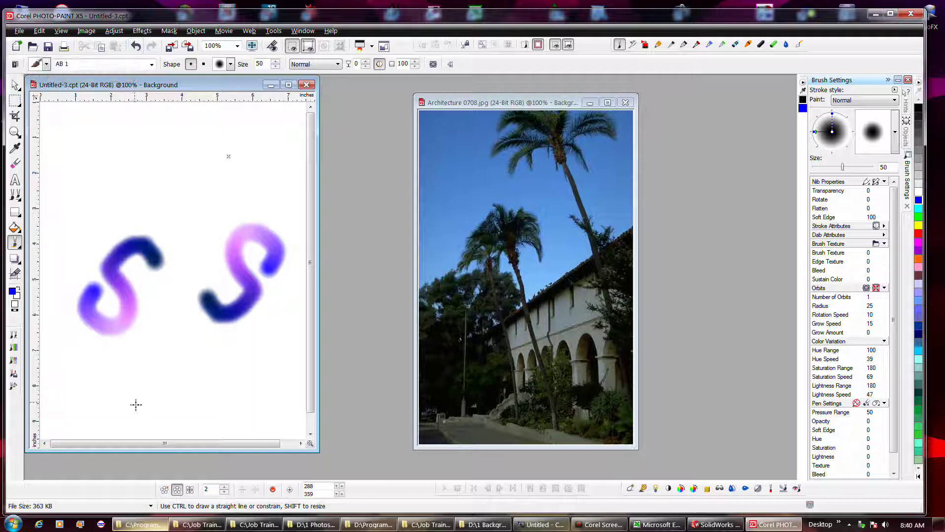
Step: Switch to mirror symmetry, undo the S-shaped strokes, and paint two test strokes with no mirror direction enabled
left_click(190, 490)
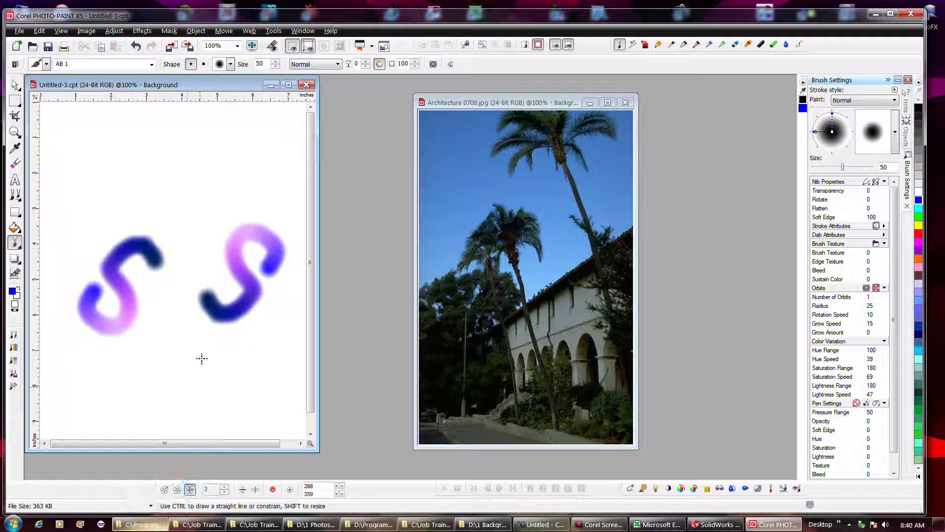
left_click(137, 46)
mouse_move(127, 229)
left_mouse_down()
mouse_move(117, 248)
mouse_move(130, 269)
left_mouse_up()
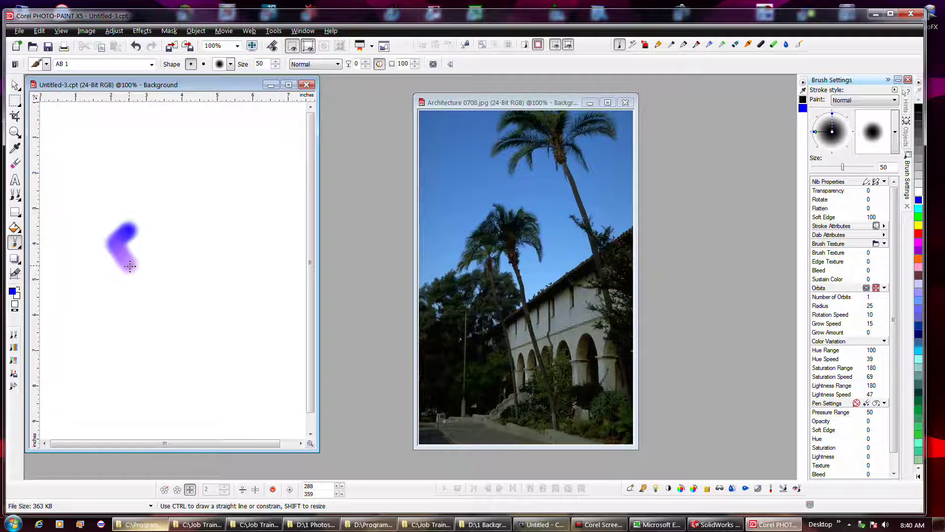
mouse_move(130, 267)
left_mouse_down()
mouse_move(138, 316)
mouse_move(94, 305)
mouse_move(128, 206)
left_mouse_up()
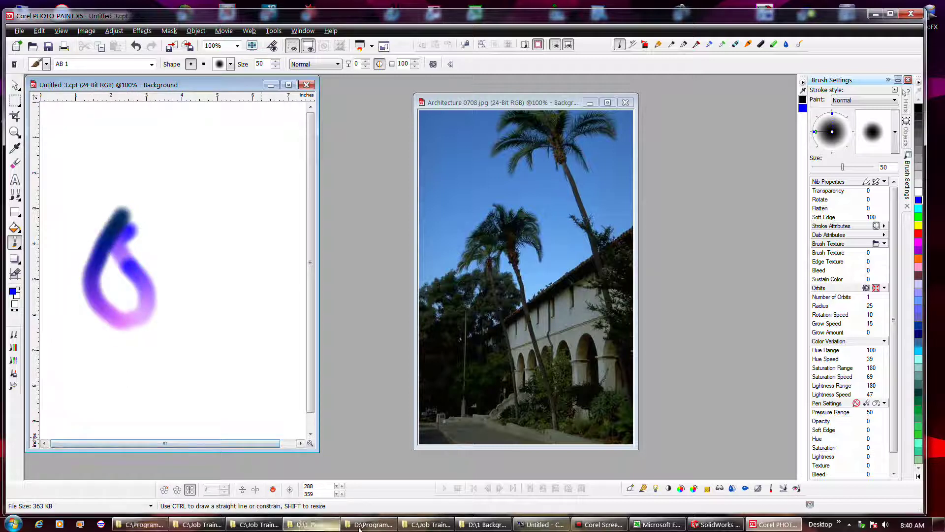
Step: Undo the two unmirrored strokes and enable both horizontal and vertical mirroring
left_click(273, 490)
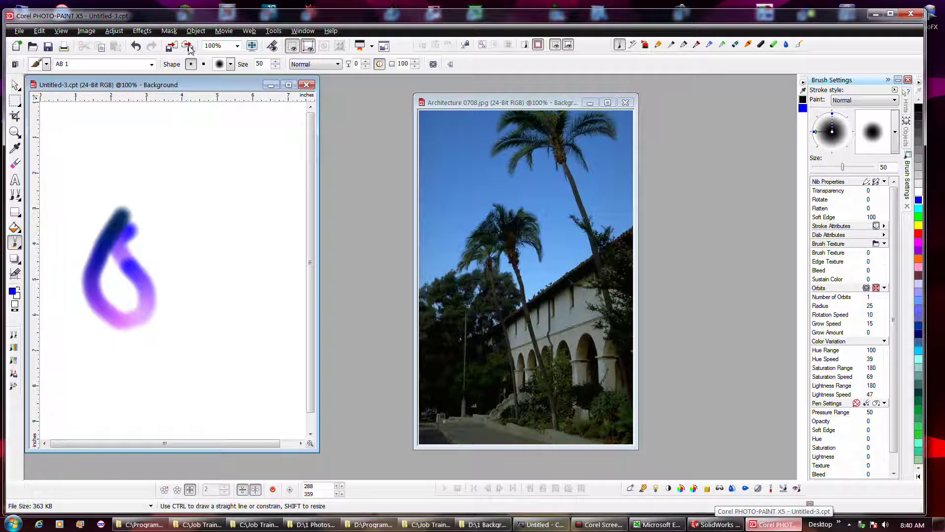
left_click(136, 46)
left_click(136, 45)
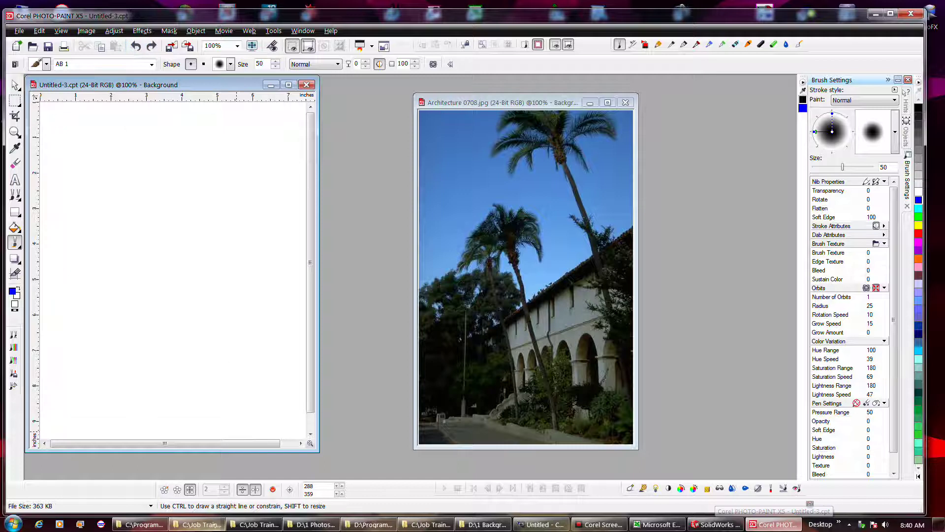
left_click(242, 490)
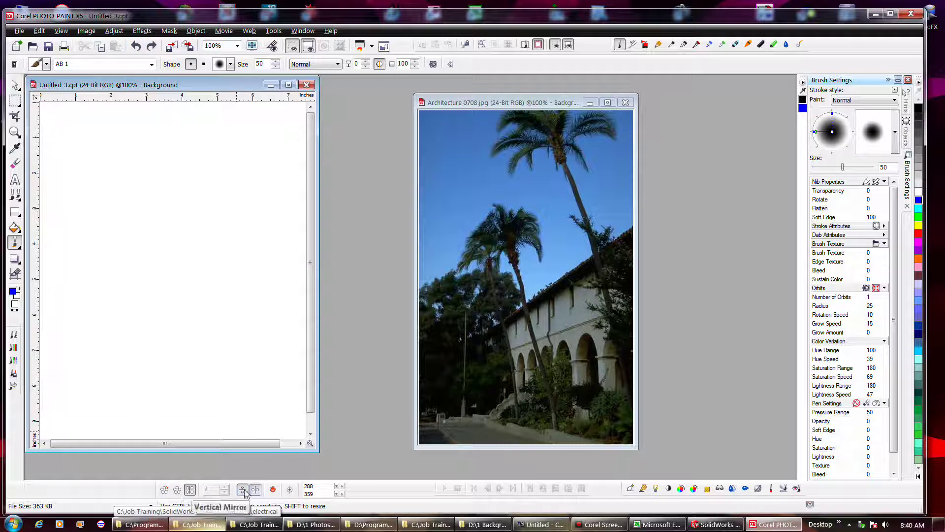
Step: Paint a long winding stroke mirrored into all four quadrants, and fill the canvas center with a small round dab
mouse_move(152, 299)
left_mouse_down()
mouse_move(154, 339)
mouse_move(141, 352)
mouse_move(115, 352)
mouse_move(99, 342)
mouse_move(106, 301)
mouse_move(98, 293)
mouse_move(97, 371)
mouse_move(52, 386)
mouse_move(49, 371)
mouse_move(60, 365)
mouse_move(58, 374)
mouse_move(123, 407)
left_mouse_up()
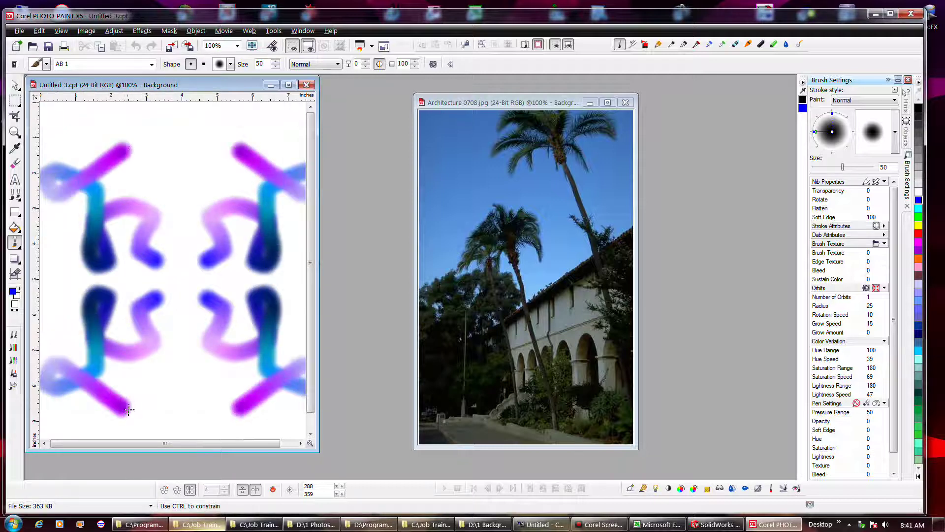
left_click(170, 284)
mouse_move(170, 284)
left_mouse_down()
mouse_move(189, 297)
mouse_move(175, 284)
left_mouse_up()
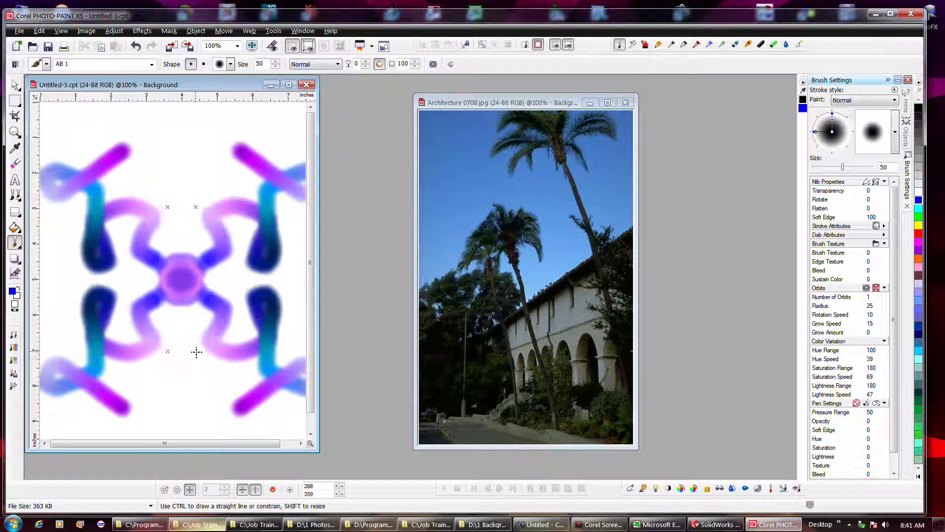
Step: Set radial symmetry to 3 points and paint a curling AB 1 stroke on the new blank canvas
scroll(197, 352, "down", 1)
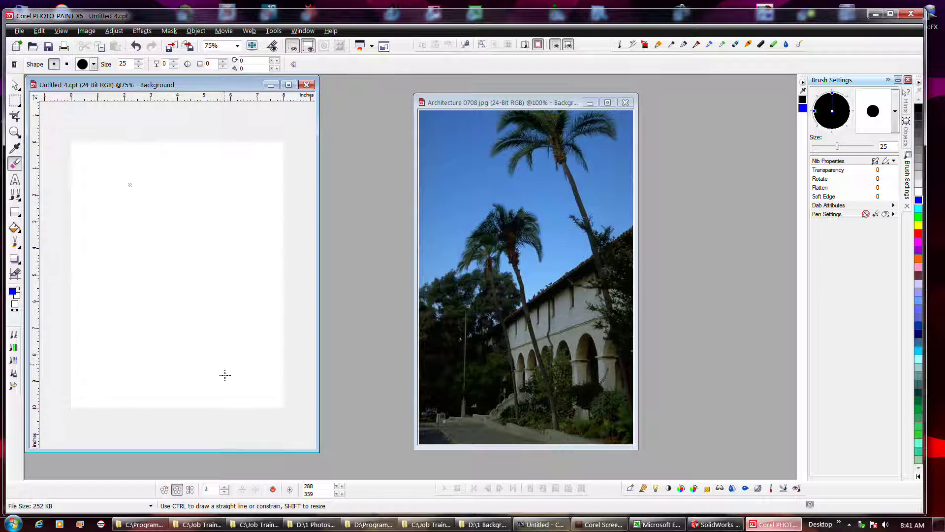
left_click(224, 487)
left_click_drag(167, 307, 142, 312)
left_click(15, 242)
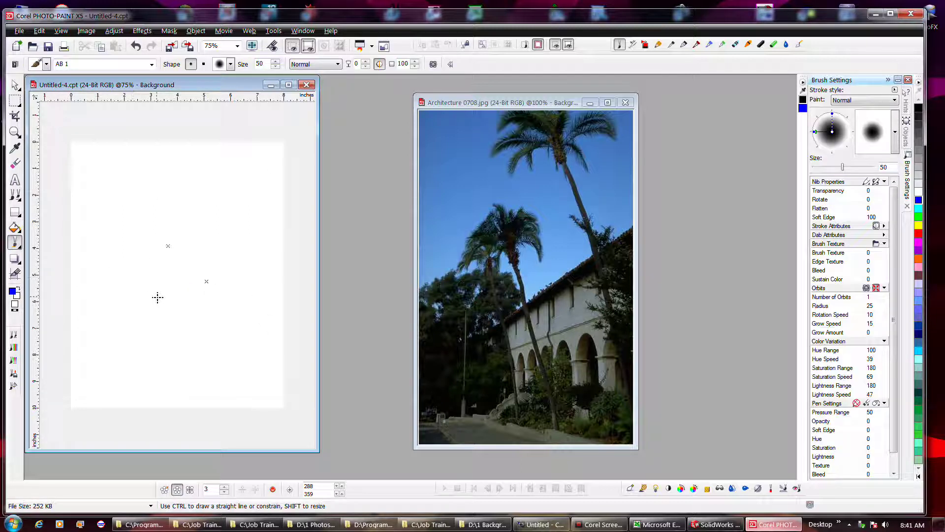
mouse_move(159, 298)
left_mouse_down()
mouse_move(132, 308)
mouse_move(157, 320)
mouse_move(171, 345)
mouse_move(126, 351)
mouse_move(121, 333)
mouse_move(161, 337)
mouse_move(162, 305)
left_mouse_up()
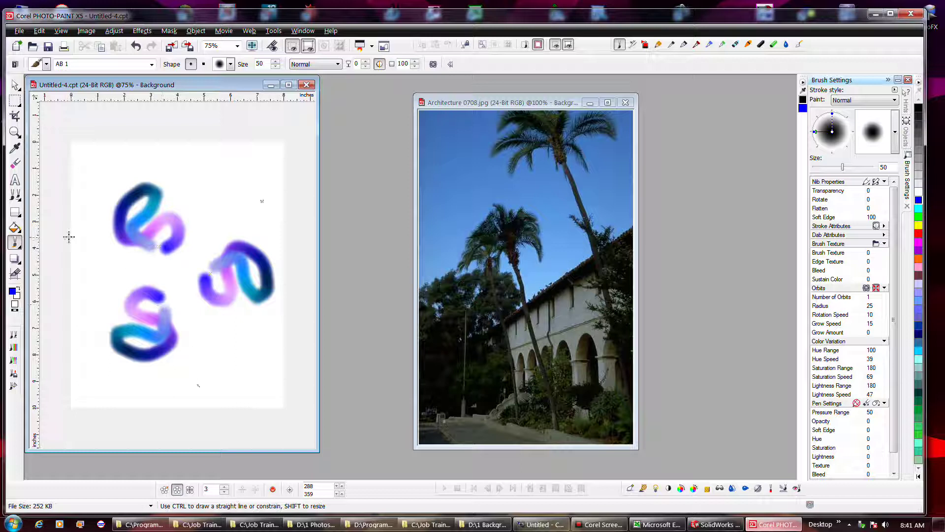
Step: Draw a small rectangle beside the lower-left curl with the Rectangle tool and undo it
left_click(16, 212)
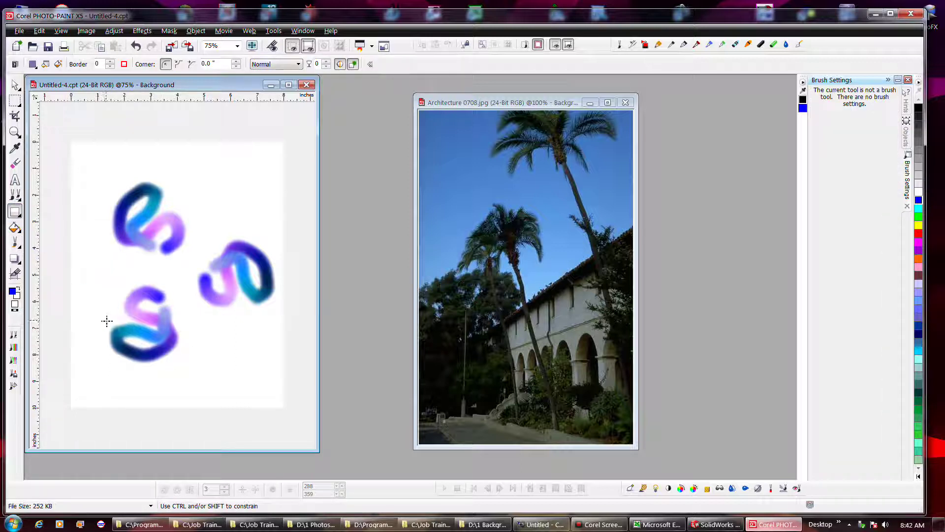
left_click_drag(104, 320, 114, 333)
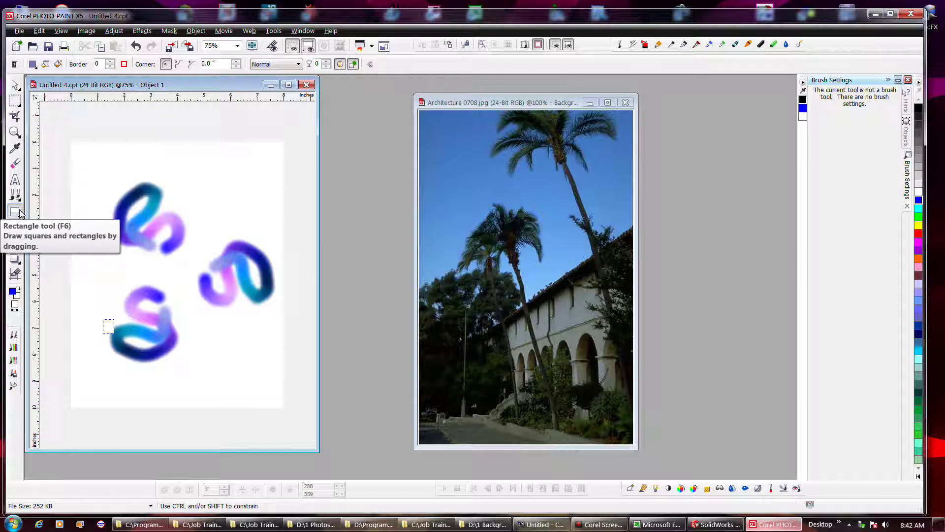
left_click(136, 46)
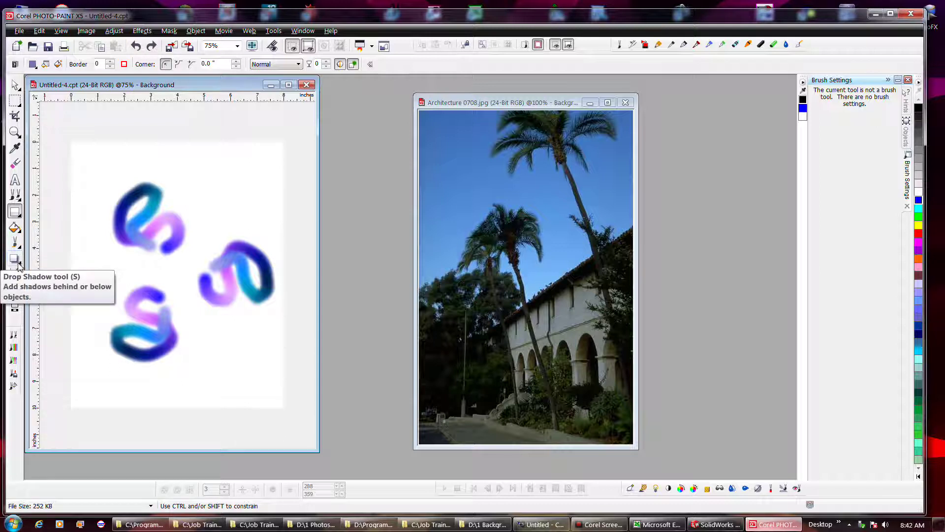
Step: Clear the canvas, set radial symmetry to 5 points, and paint a petal-shaped loop with the AB 1 art brush
left_click(15, 242)
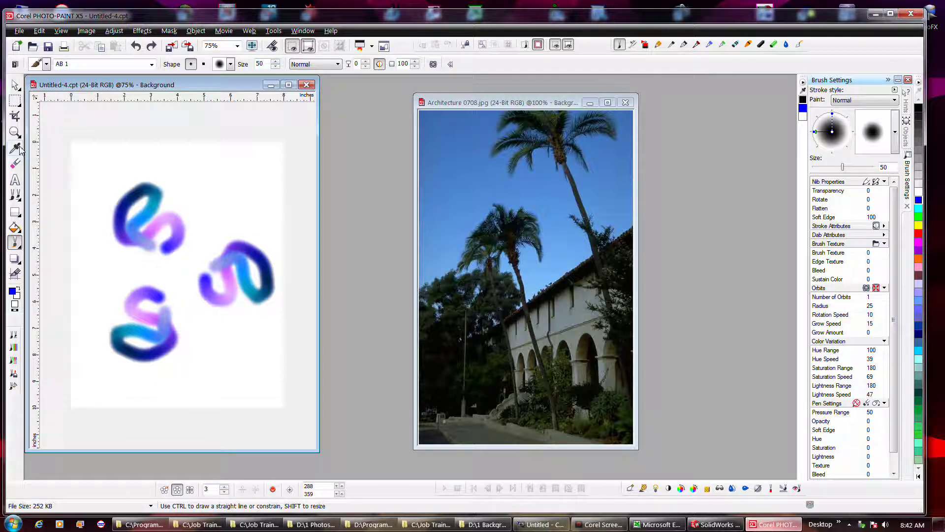
left_click(14, 163)
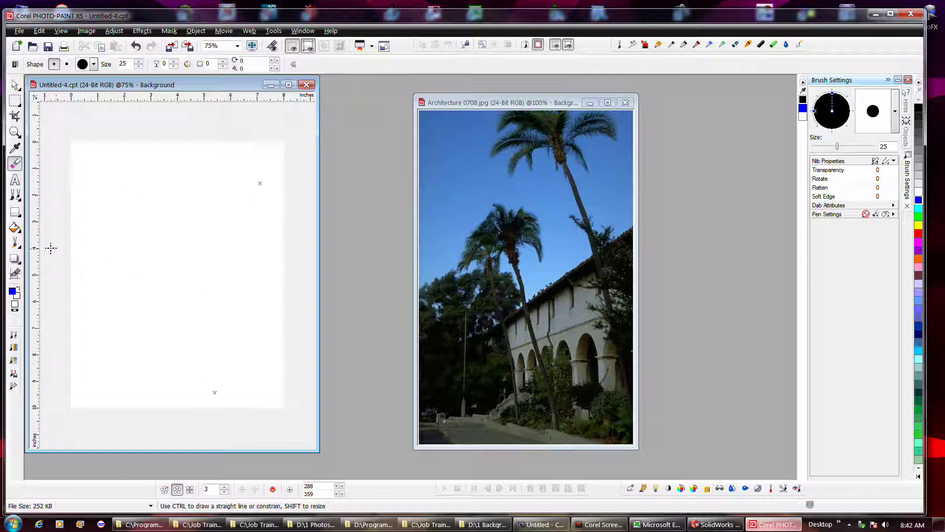
left_click(224, 487)
left_click(224, 486)
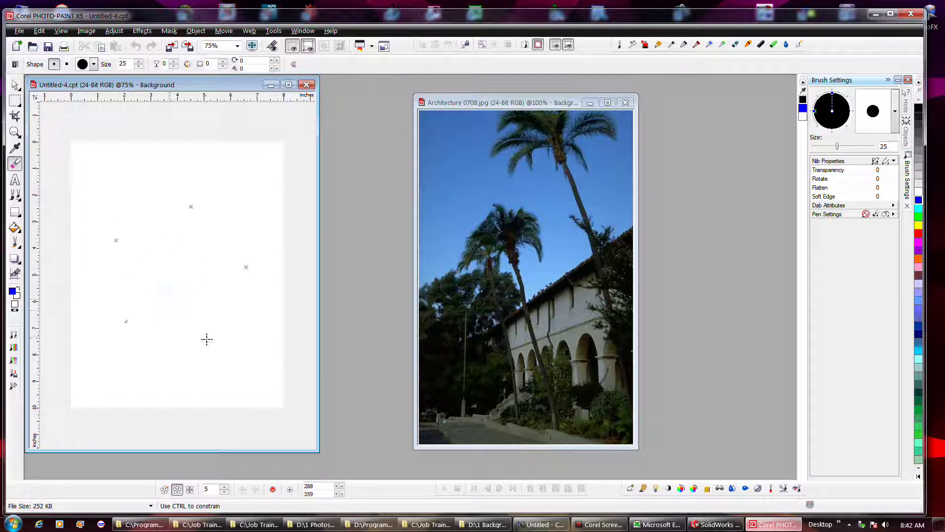
left_click(15, 244)
mouse_move(106, 291)
left_mouse_down()
mouse_move(148, 325)
mouse_move(99, 362)
mouse_move(168, 336)
mouse_move(135, 271)
left_mouse_up()
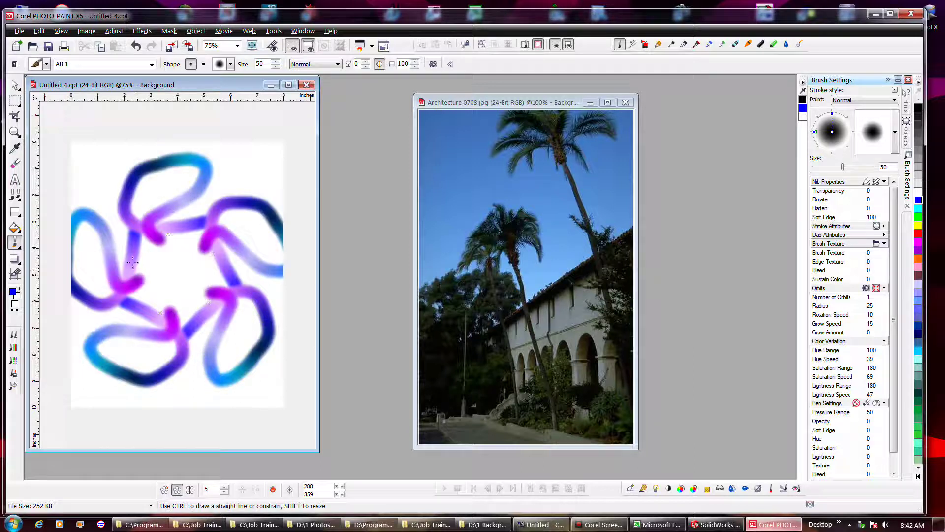
Step: Try erasing part of the five-petal pattern with the symmetric eraser, and undo the erasure
left_click(16, 163)
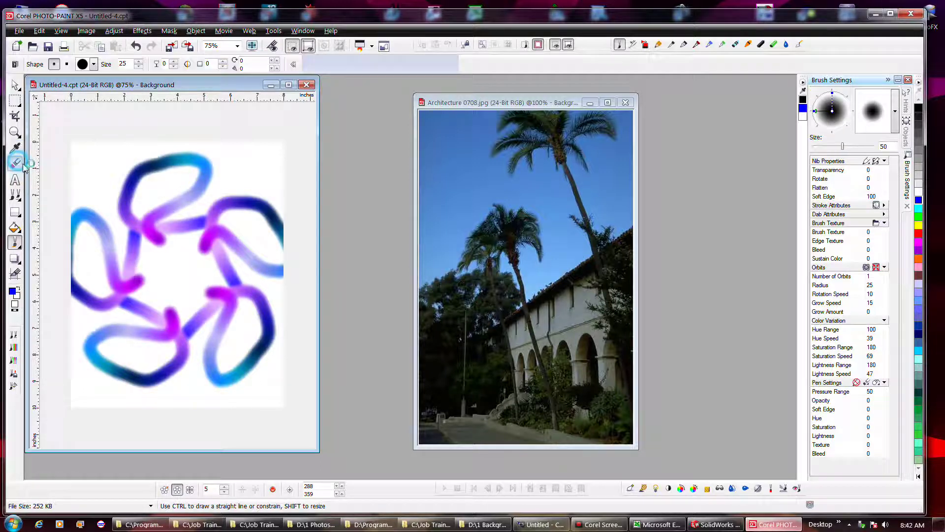
mouse_move(135, 248)
left_mouse_down()
mouse_move(127, 244)
mouse_move(137, 235)
left_mouse_up()
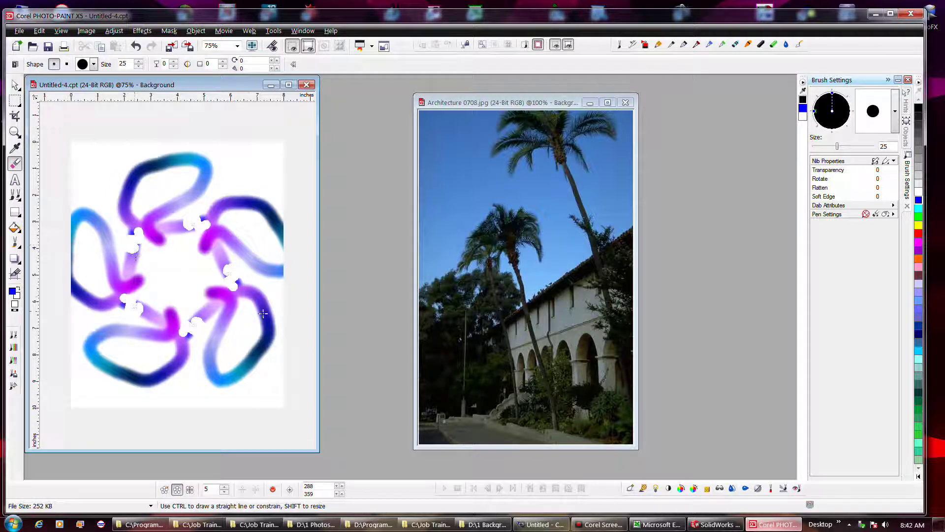
left_click(137, 46)
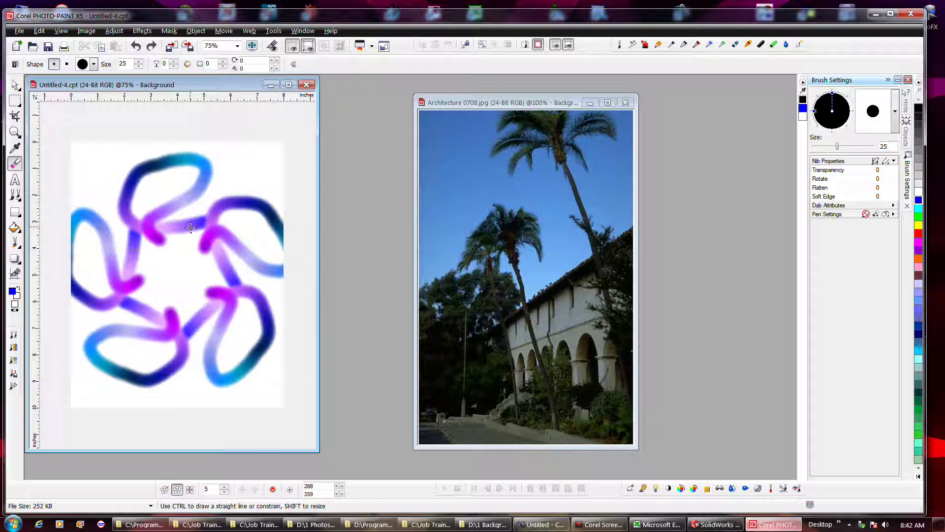
Step: Save the document with the five-petal pattern
scroll(191, 227, "down", 1)
scroll(191, 226, "up", 1)
left_click(48, 47)
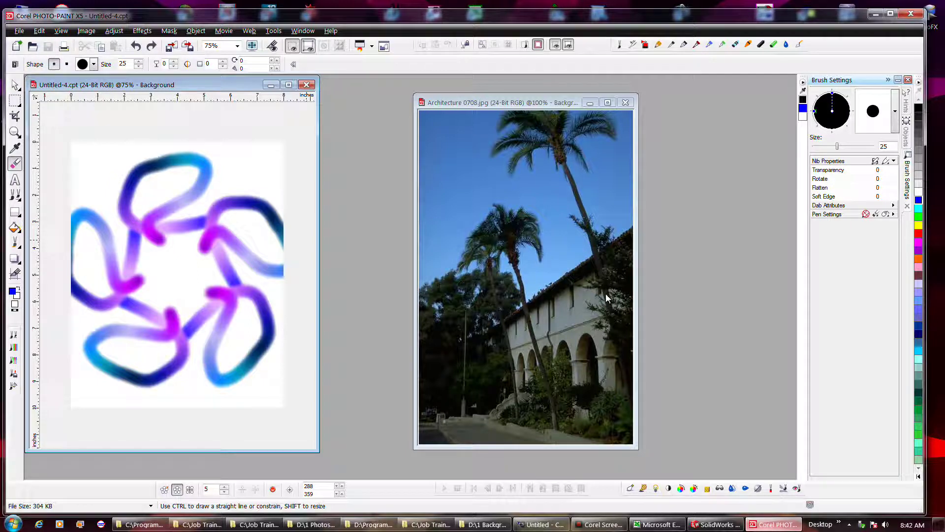